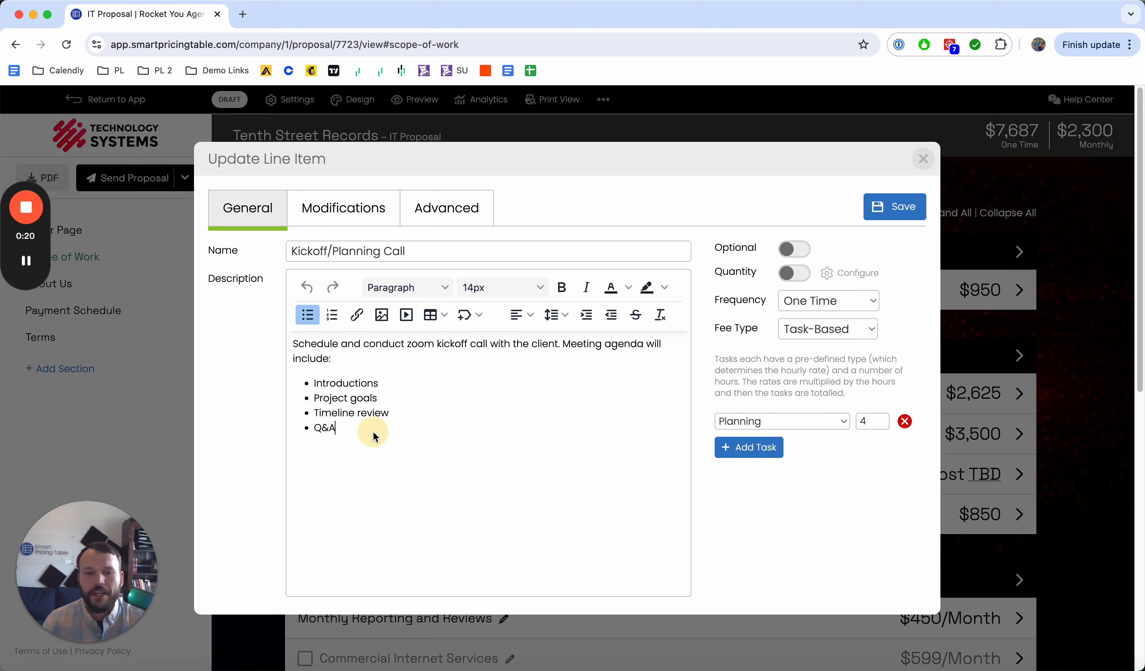
- Split the Kickoff/Planning Call description so "Meeting agenda will include:" starts a new paragraph
left_click(371, 357)
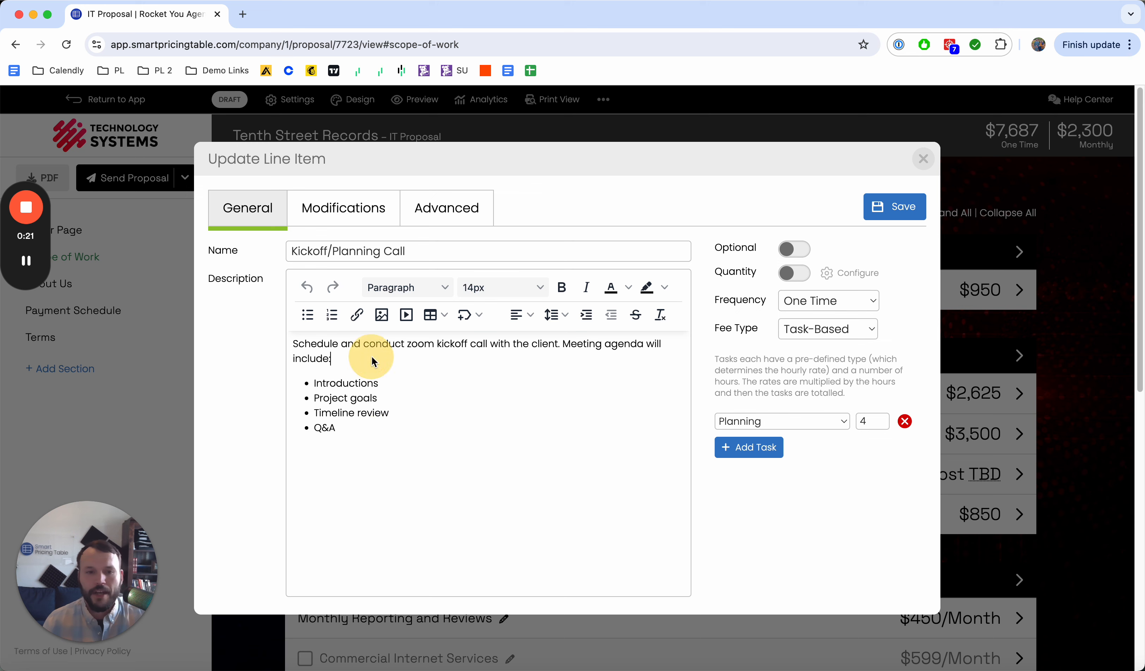
left_click(560, 344)
key("Return")
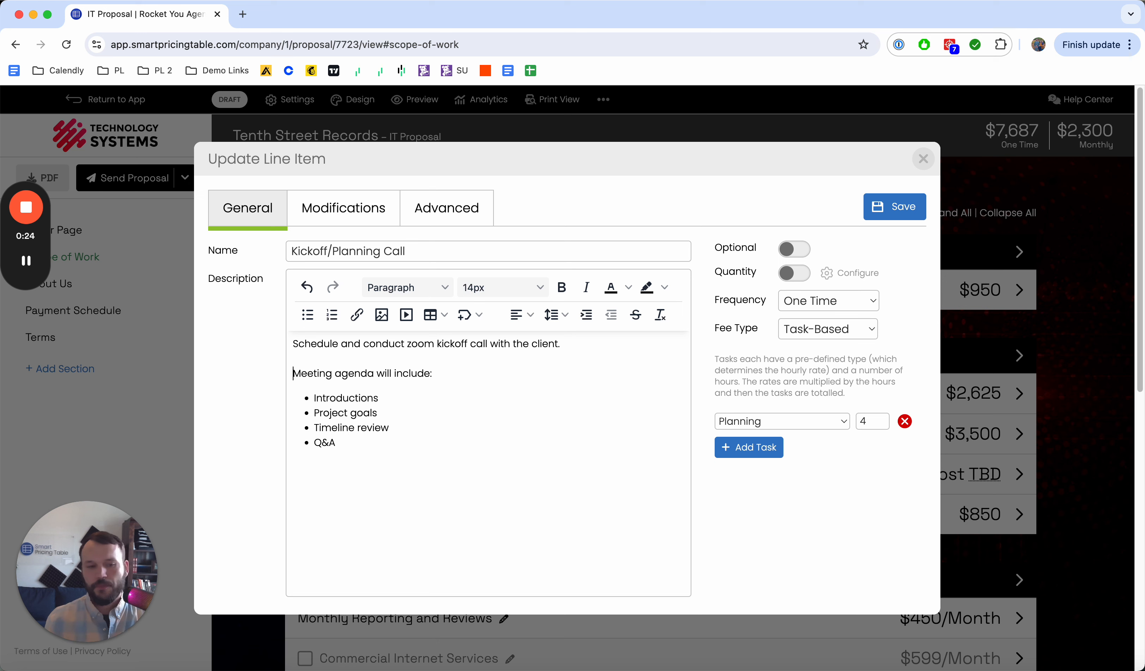
- Add filler text after the description's first sentence and continue it in a new paragraph
left_click(596, 346)
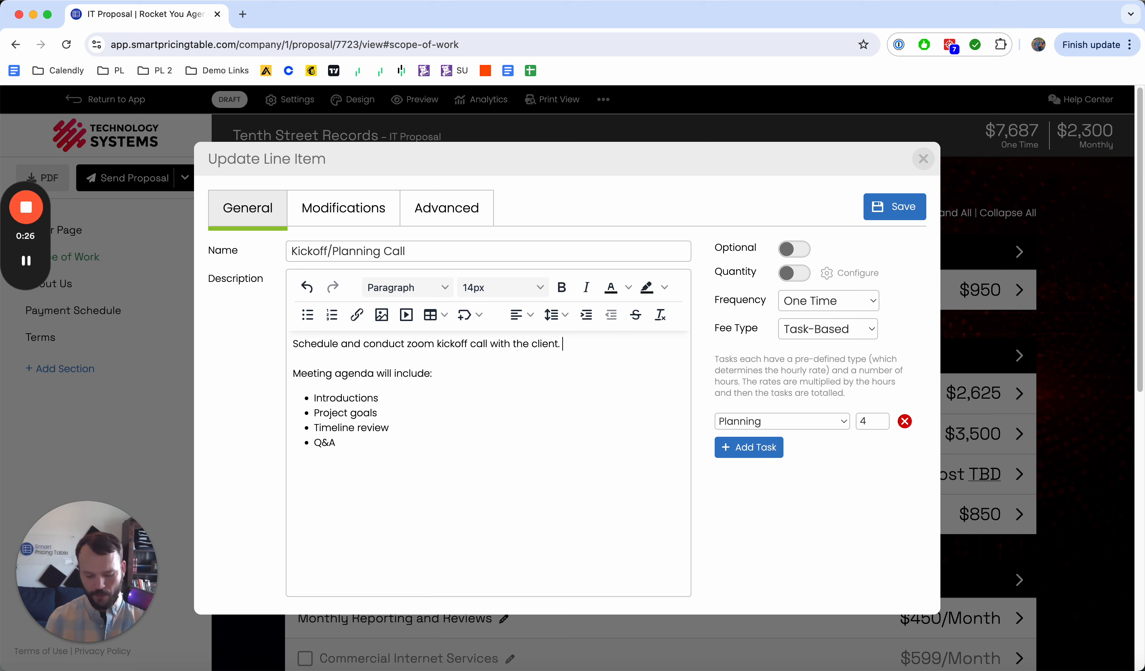
type("sdfsdfdsf")
key("Return")
type("sdfsdfsd")
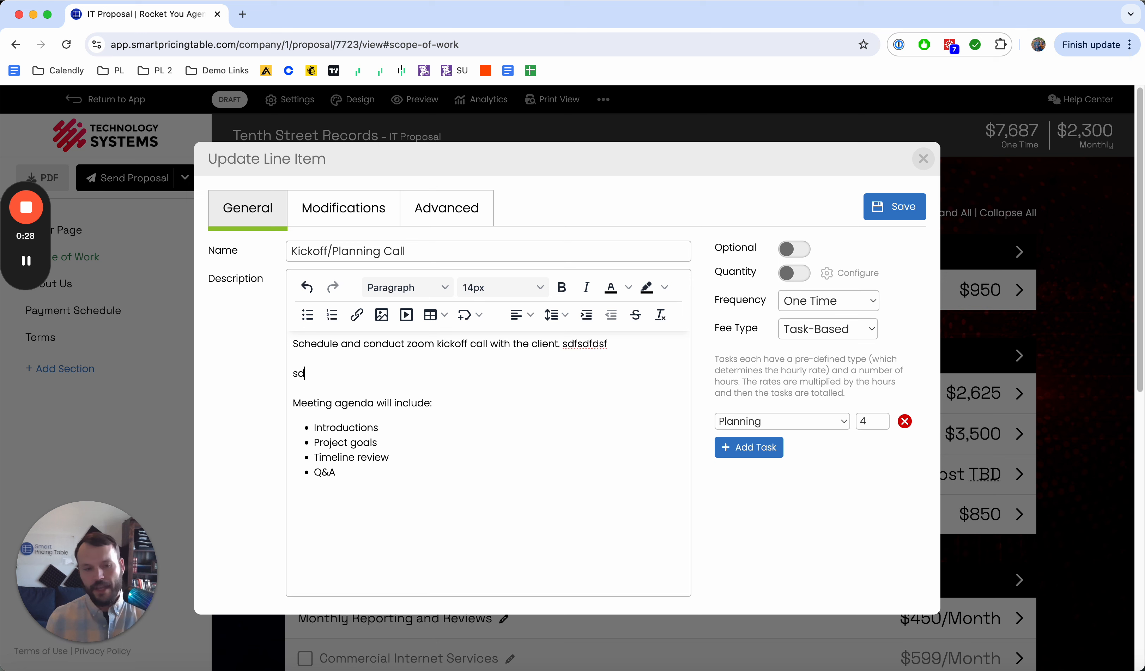
type("d")
- Delete the filler text and its extra paragraph from the description
key("BackSpace")
key("BackSpace")
key("BackSpace")
key("BackSpace")
key("BackSpace")
key("BackSpace")
key("BackSpace")
key("BackSpace")
key("BackSpace")
key("BackSpace")
key("BackSpace")
key("BackSpace")
key("BackSpace")
key("BackSpace")
key("BackSpace")
key("BackSpace")
key("BackSpace")
key("BackSpace")
key("BackSpace")
key("BackSpace")
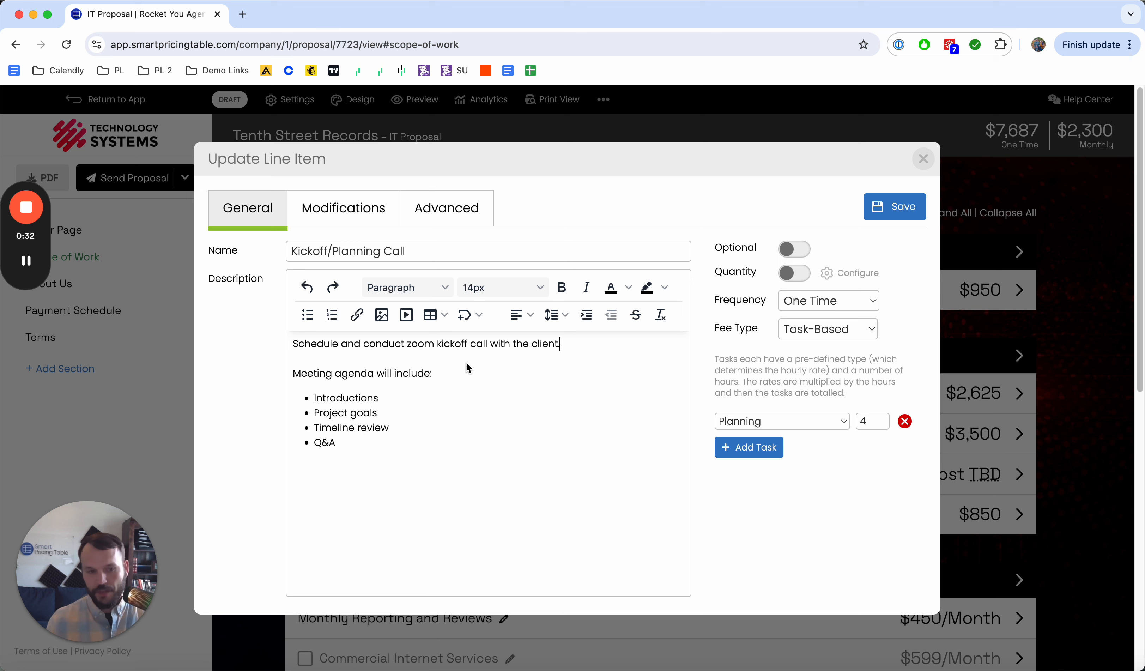
key("BackSpace")
- Insert a single line break with the filler text "sdfsdfsdffd" below the first sentence, and close the line item without saving
key("Return")
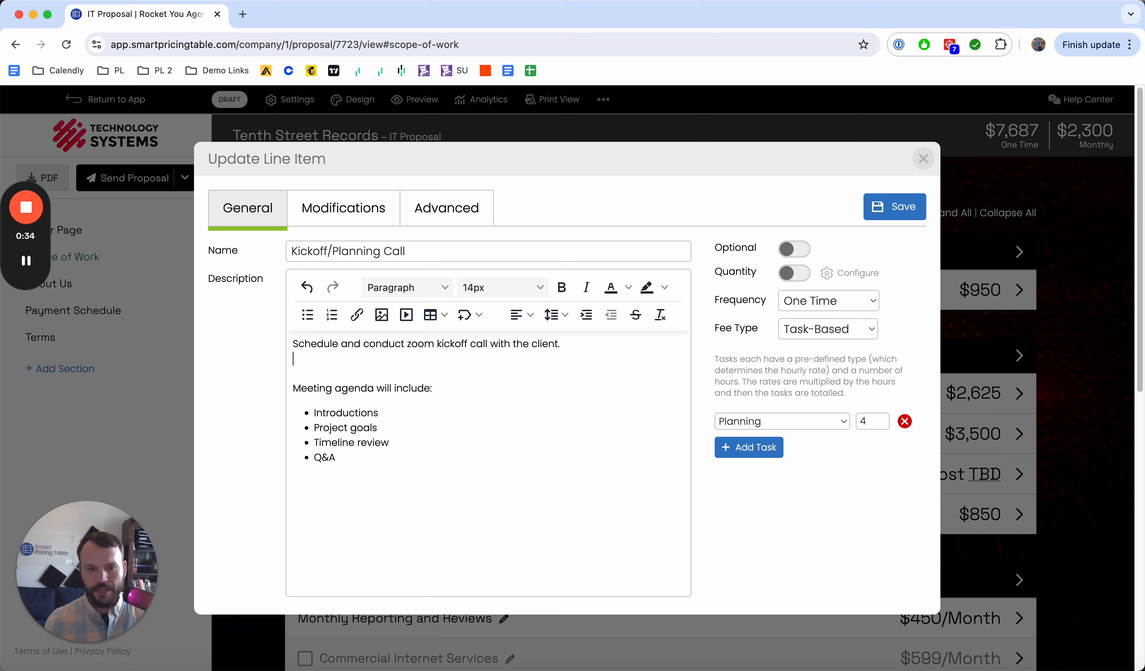
type("sdfsdfsdffd")
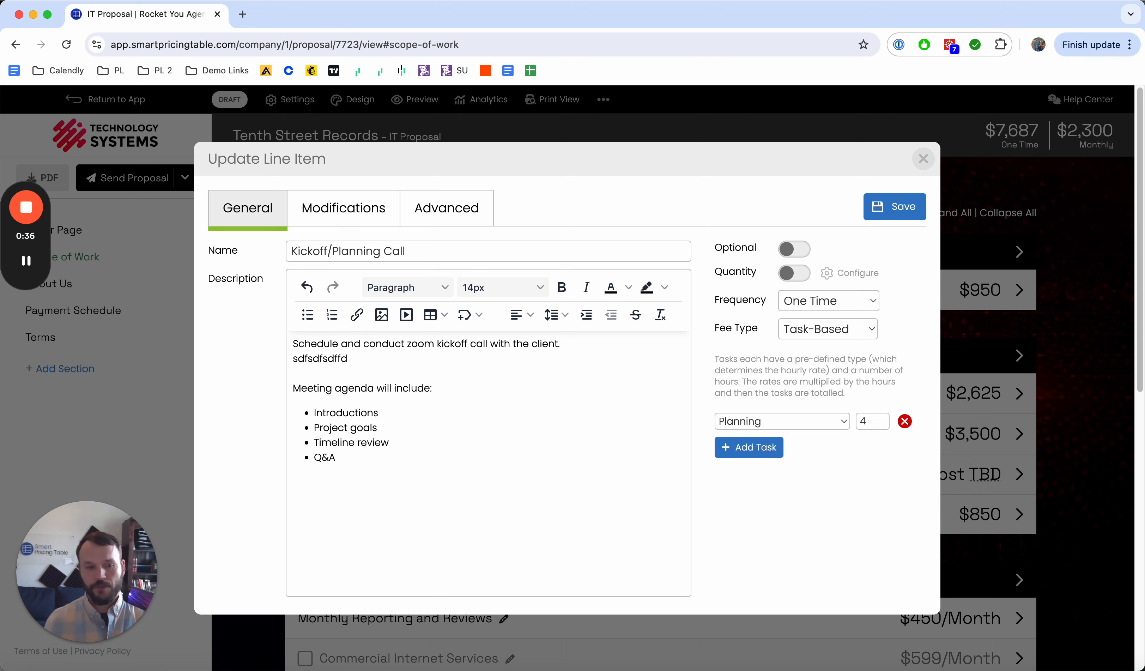
left_click(923, 160)
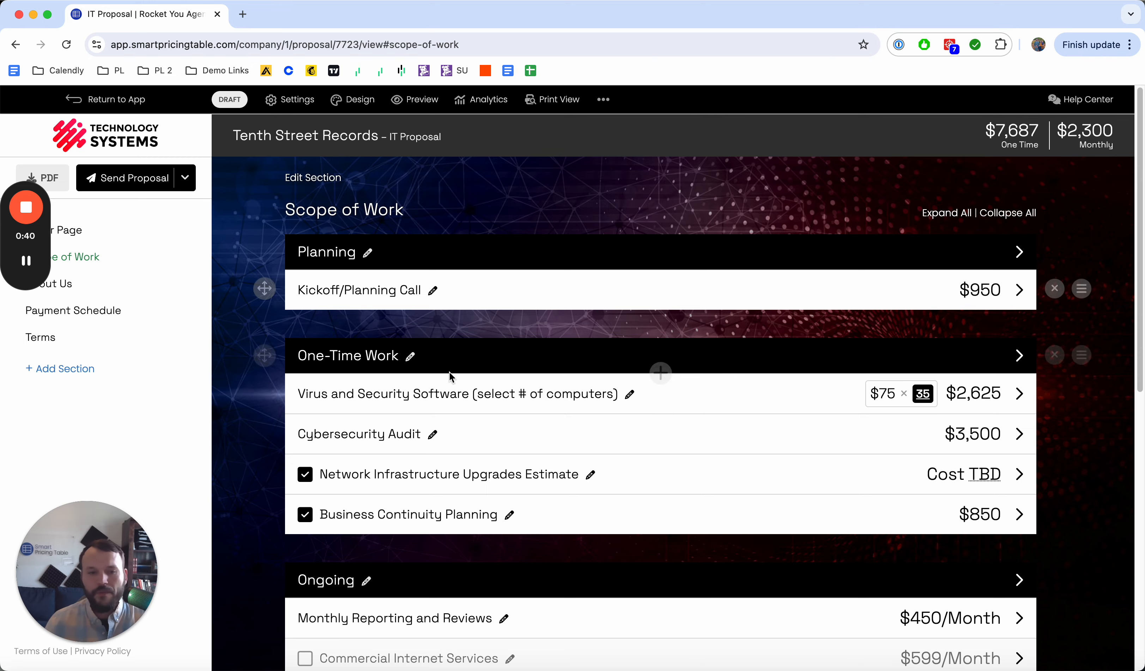
scroll(477, 445, "down", 8)
scroll(548, 272, "up", 8)
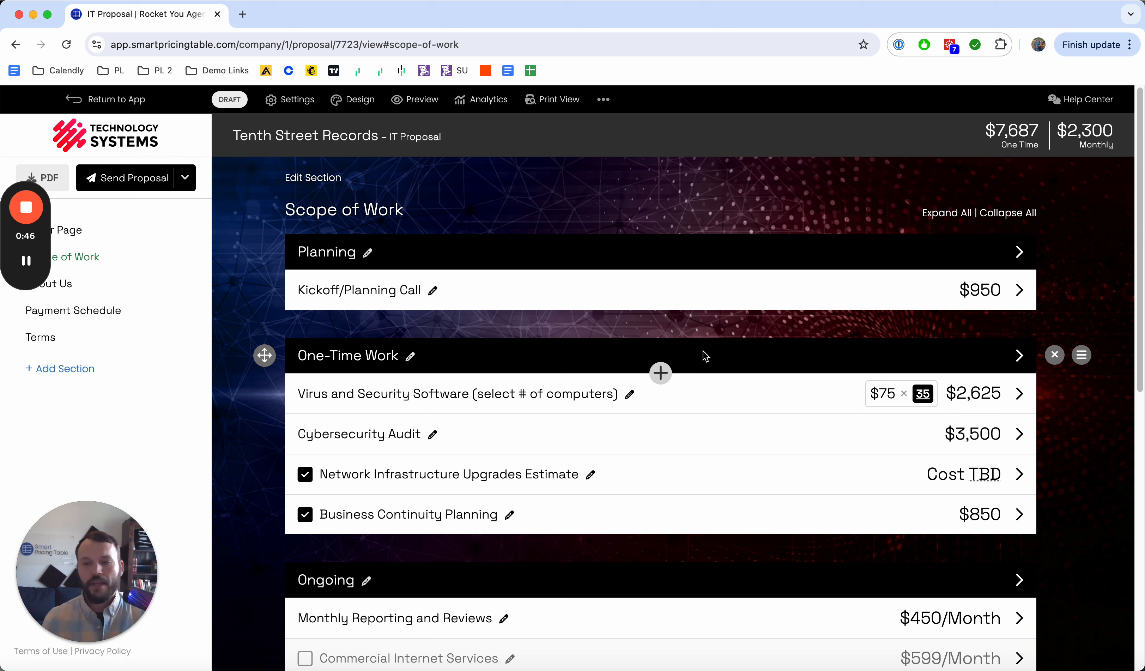
mouse_move(626, 325)
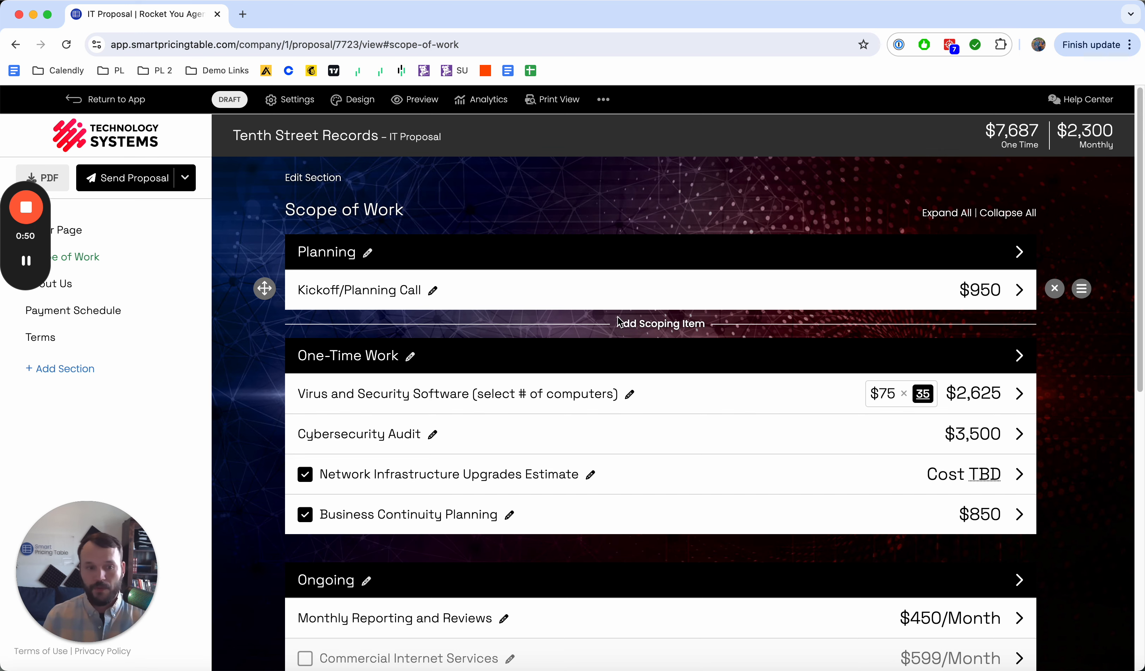
- Set Scoping Table Items Start Expanded to All in the proposal settings, save, and review the scope of work
left_click(295, 100)
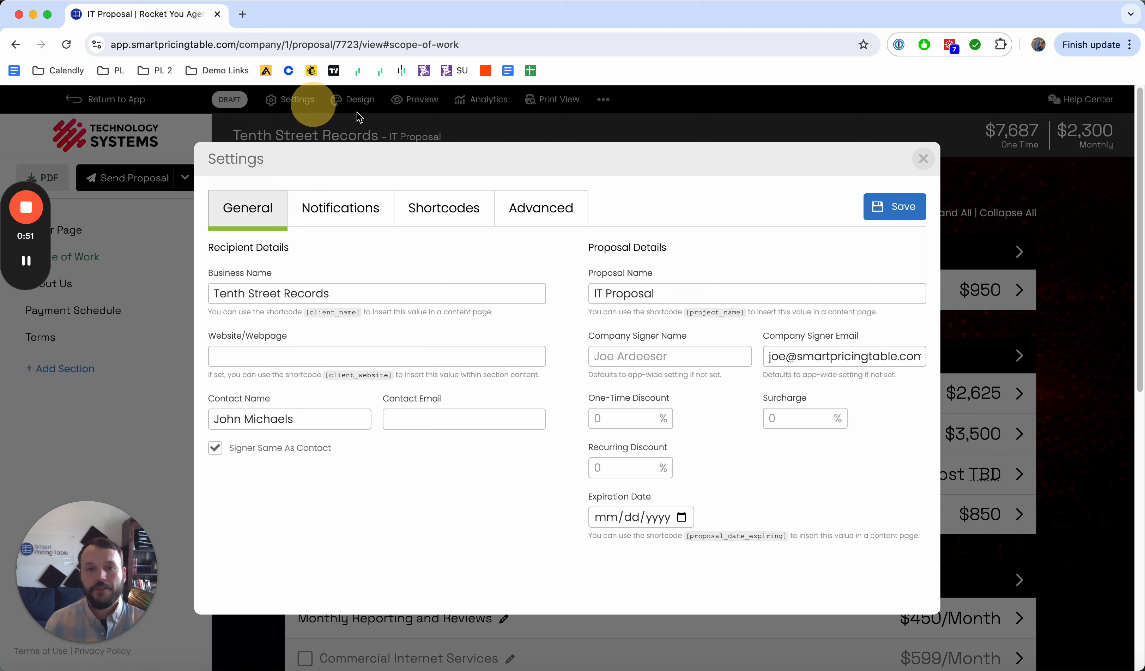
left_click(573, 210)
left_click(629, 374)
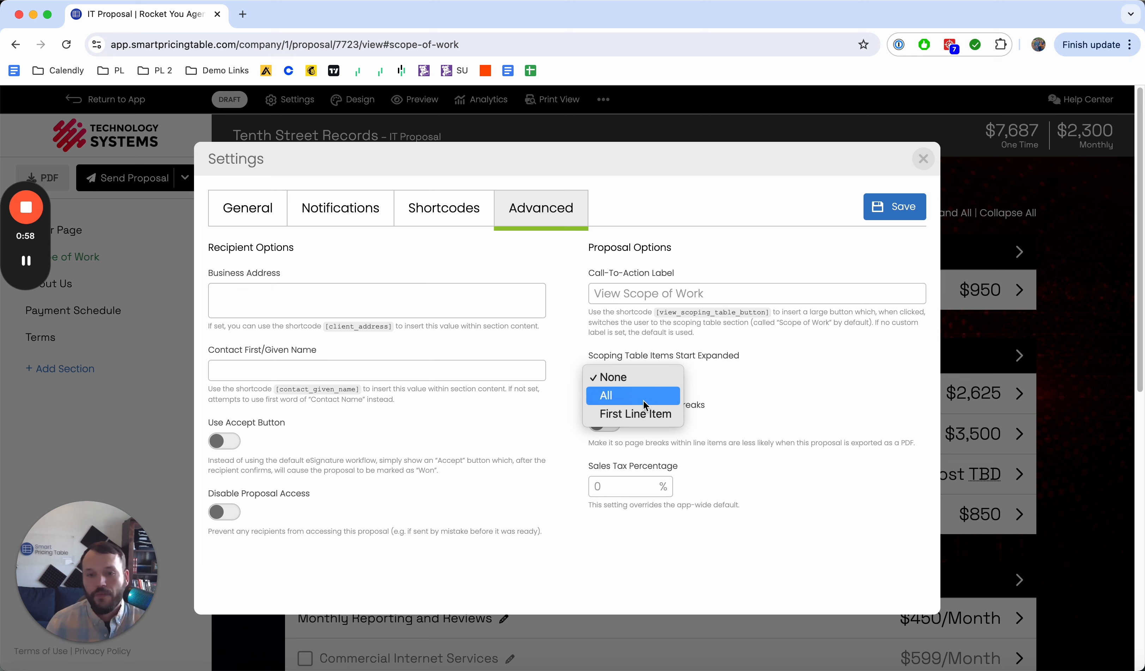
left_click(856, 249)
left_click(896, 210)
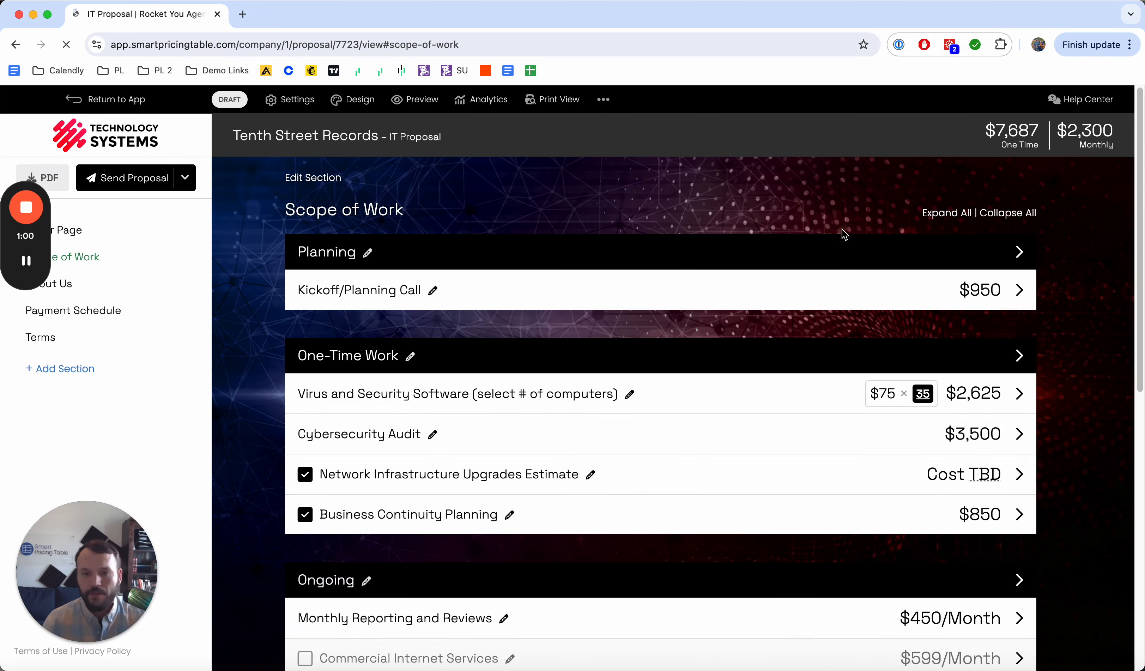
scroll(624, 355, "down", 20)
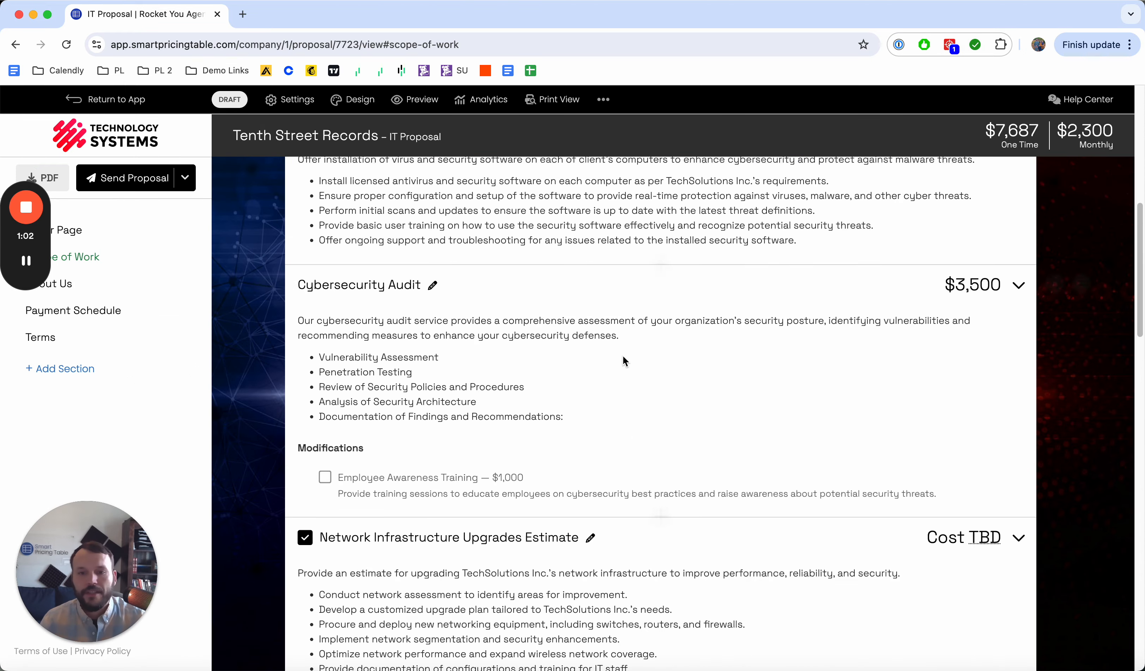
scroll(631, 365, "up", 20)
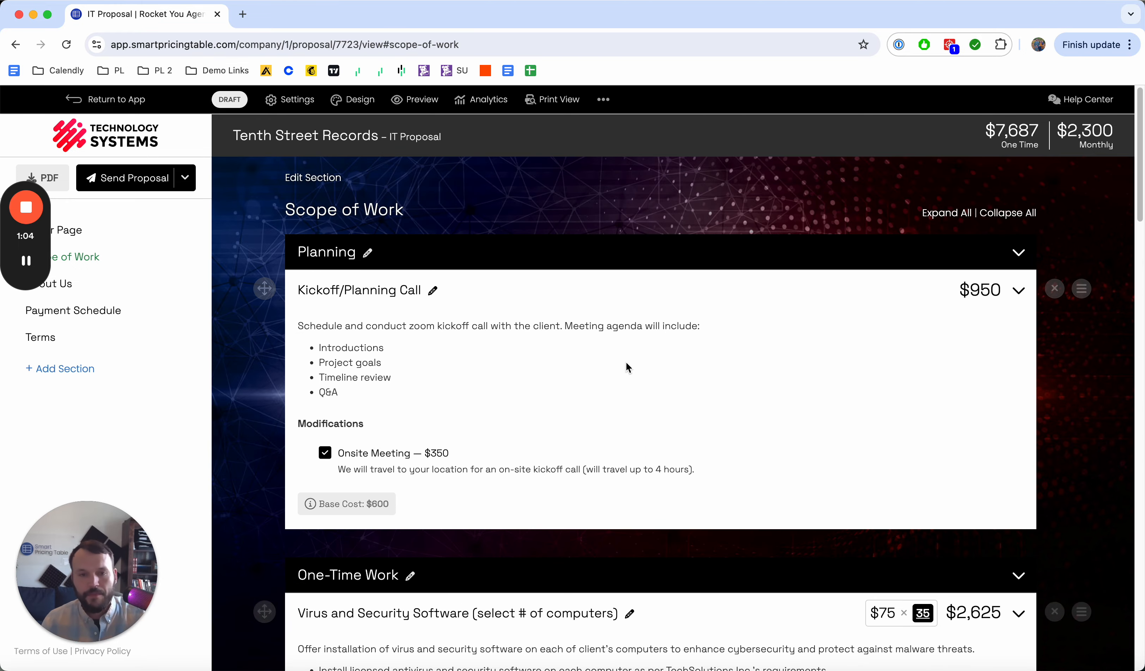
- Set Scoping Table Items Start Expanded back to None in the proposal settings and save
left_click(315, 107)
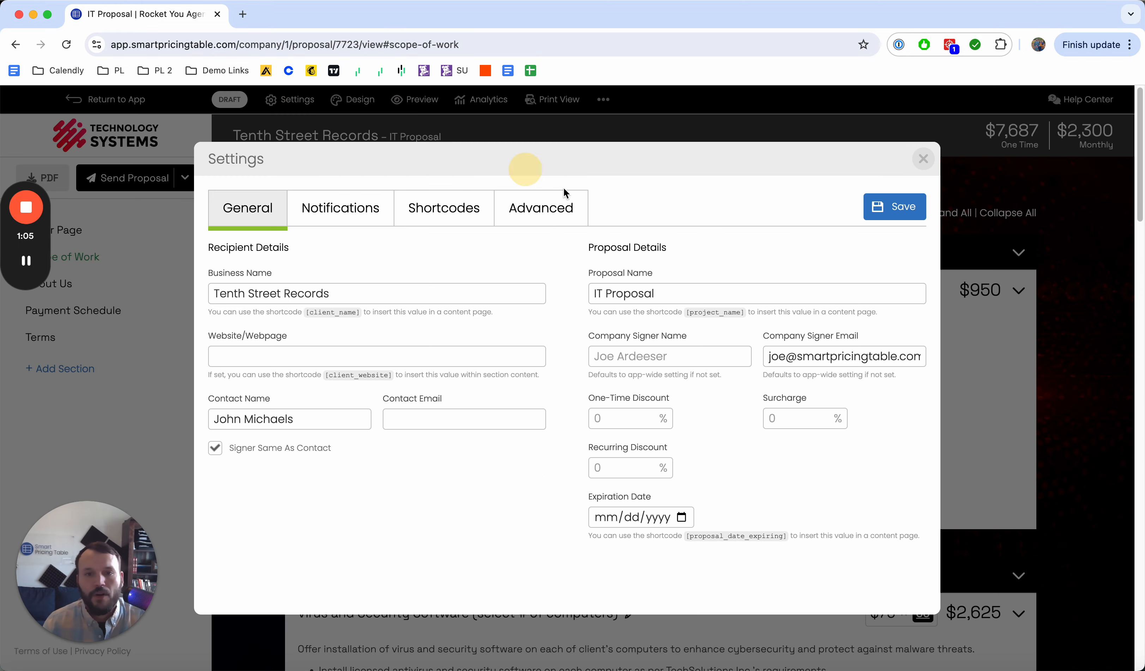
left_click(534, 207)
left_click(652, 374)
left_click(614, 359)
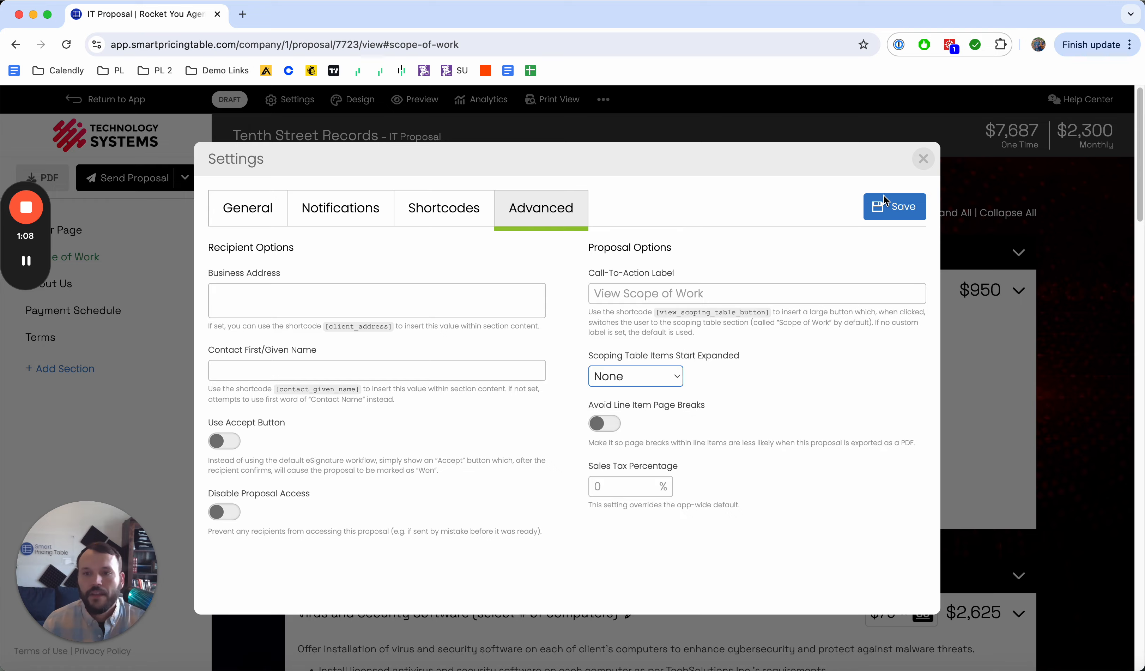
left_click(868, 208)
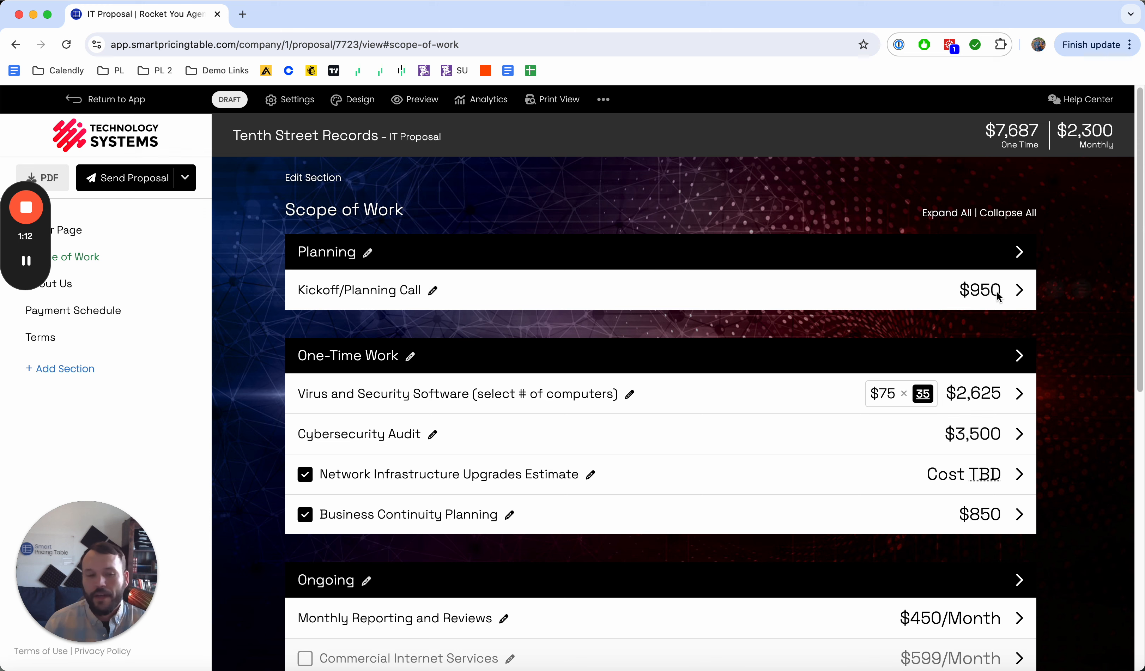
- Open the company-wide settings in a separate browser tab and show their App Options
mouse_move(991, 320)
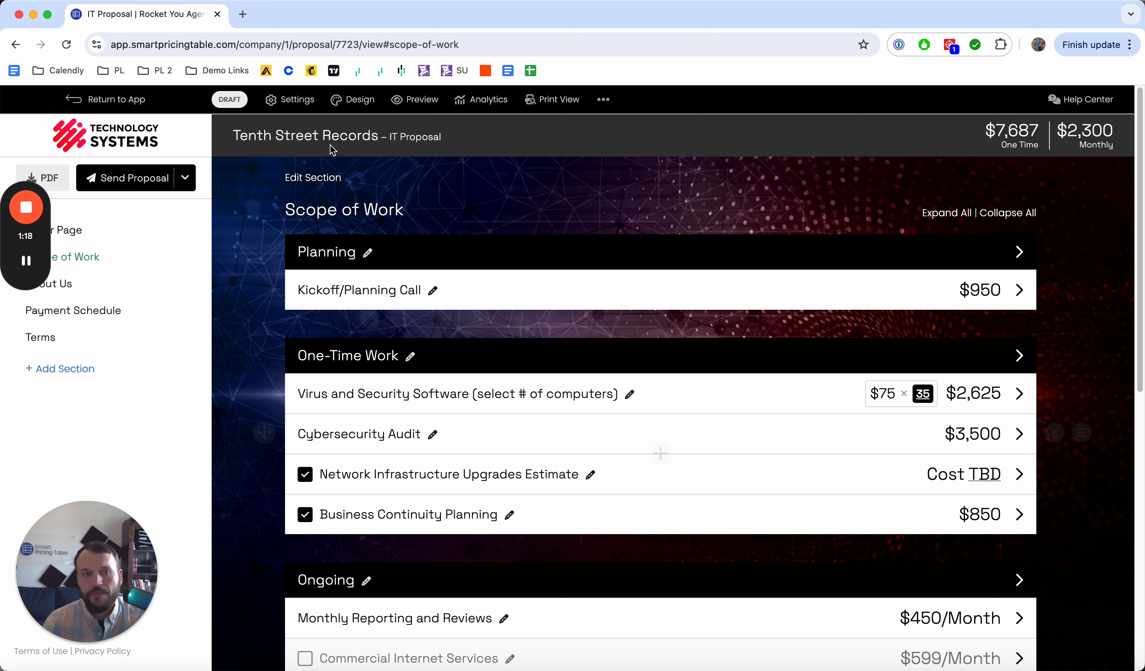
left_click(133, 100, "super")
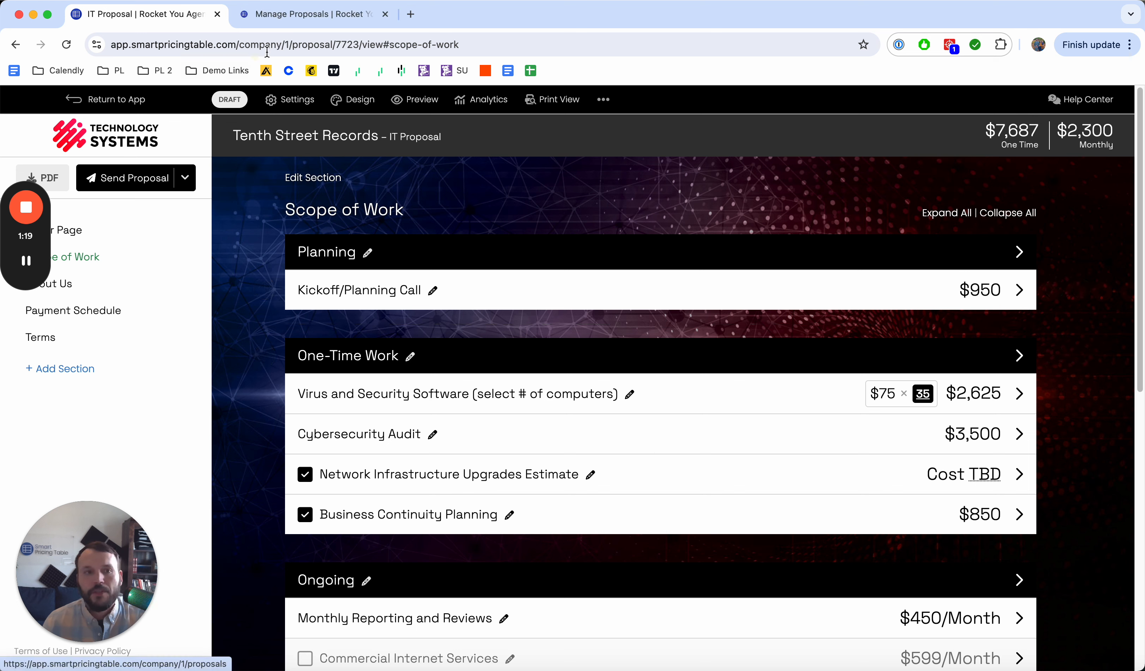
left_click(307, 22)
left_click(922, 102)
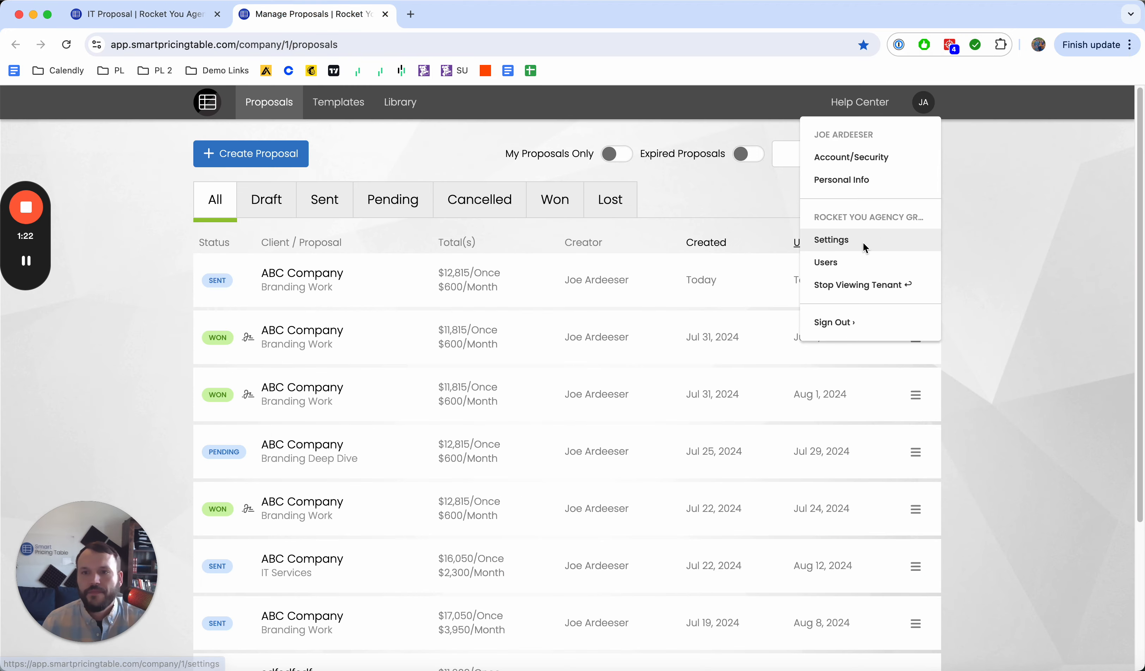
left_click(813, 240)
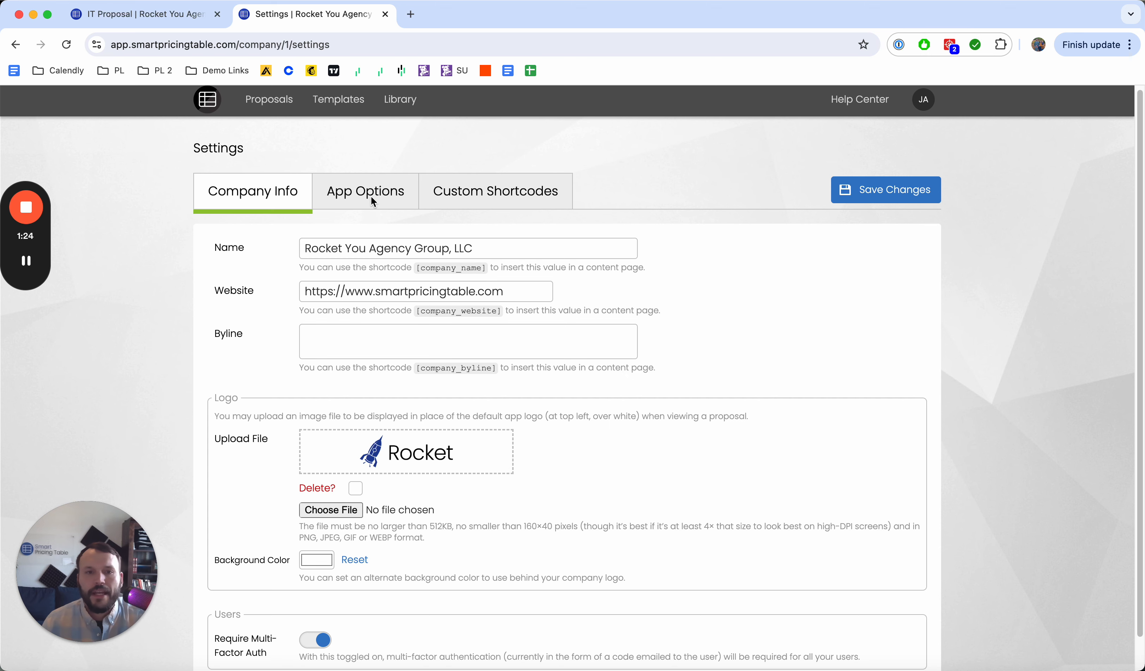
left_click(373, 201)
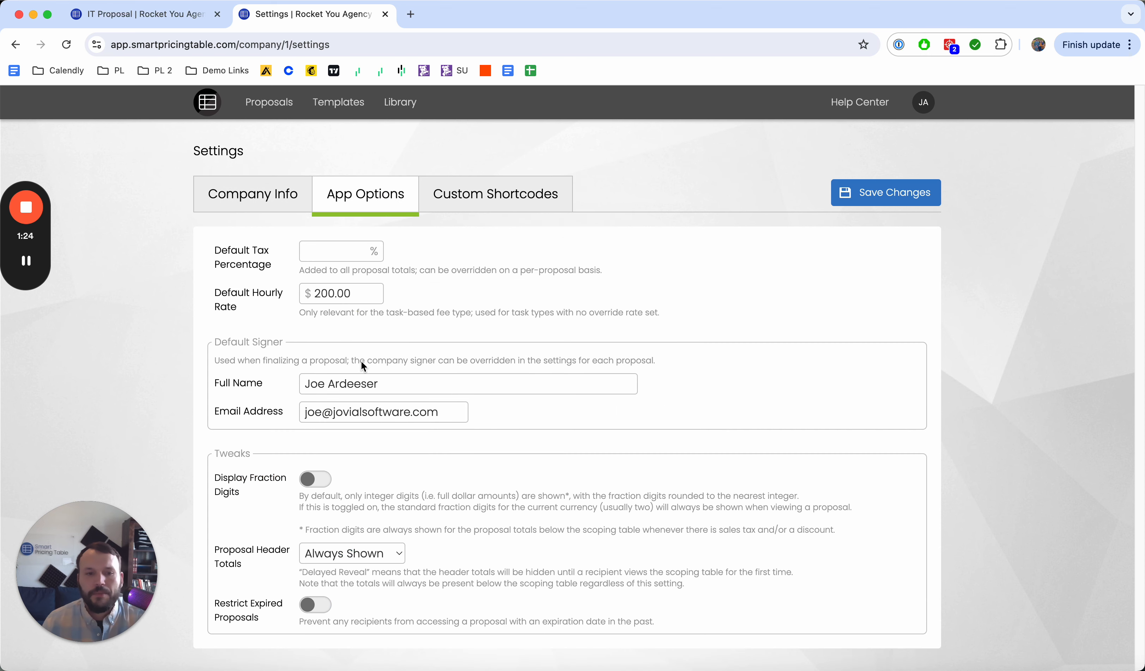
- Turn on Display Fraction Digits, save the settings, and reload the IT Proposal to check its prices
left_click(319, 485)
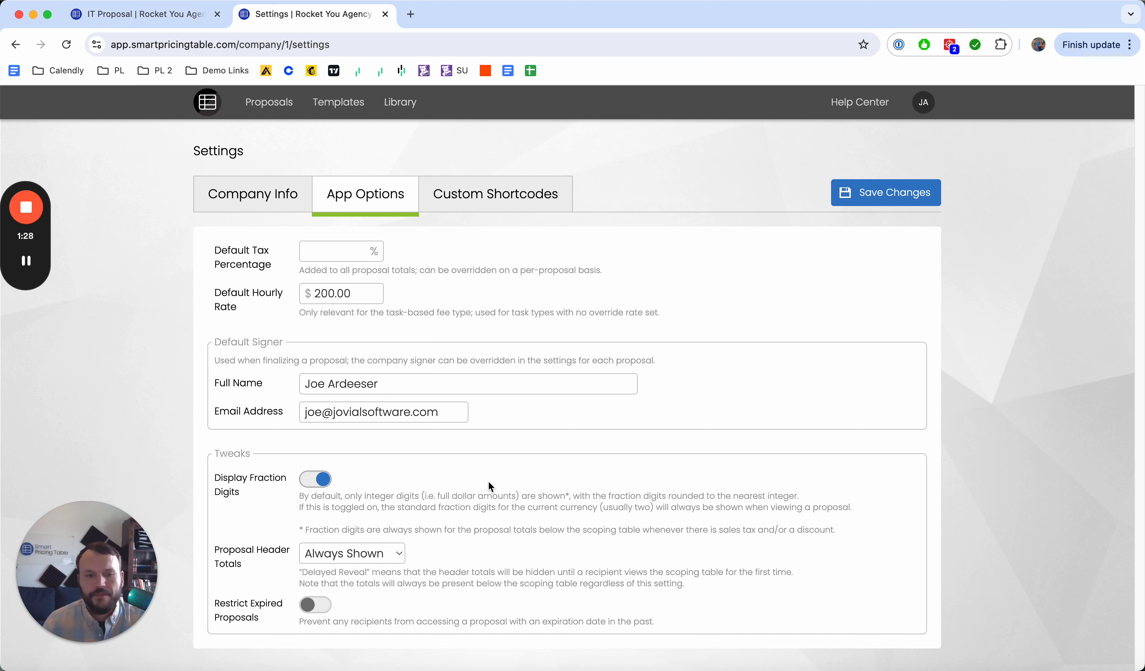
left_click(901, 198)
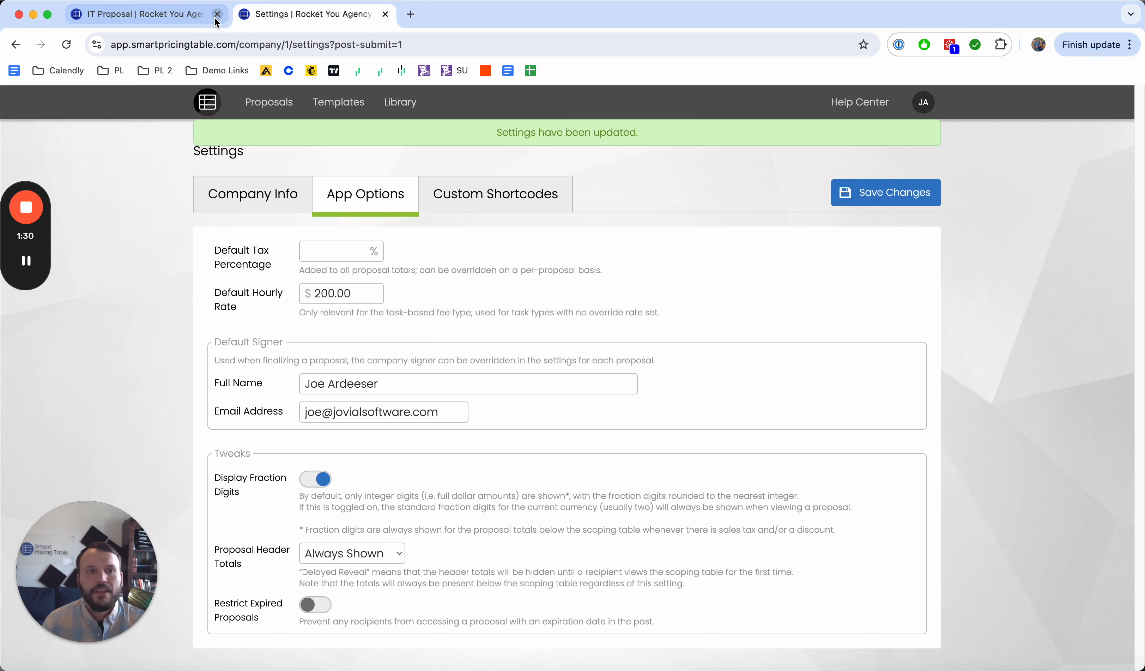
left_click(196, 17)
key("super+r")
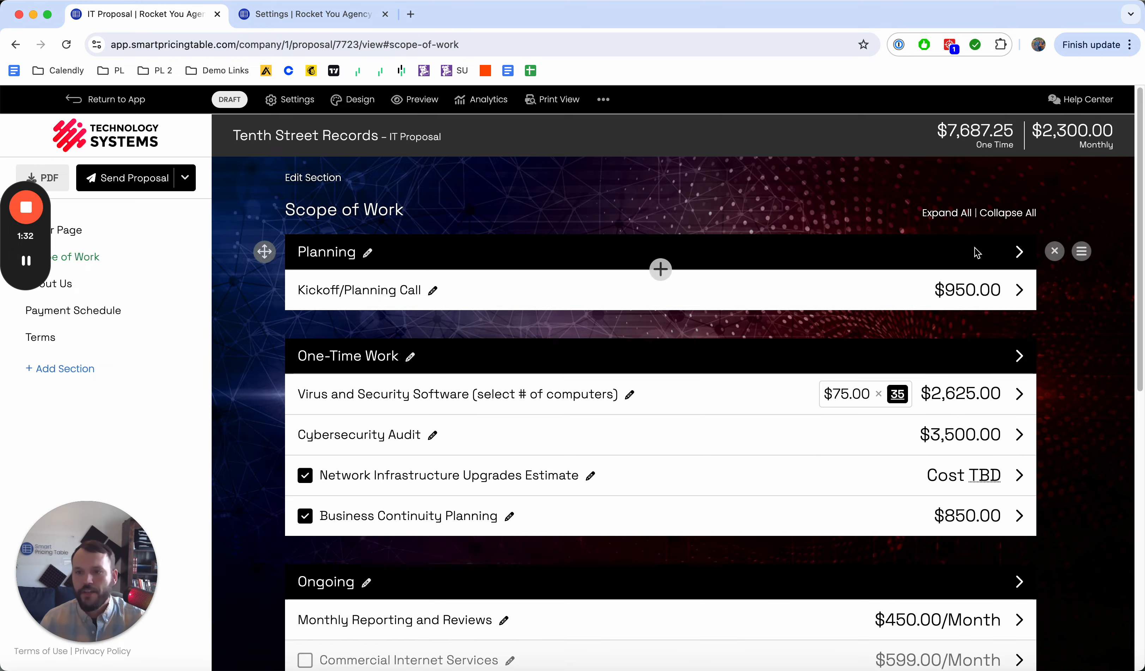
scroll(1055, 486, "down", 8)
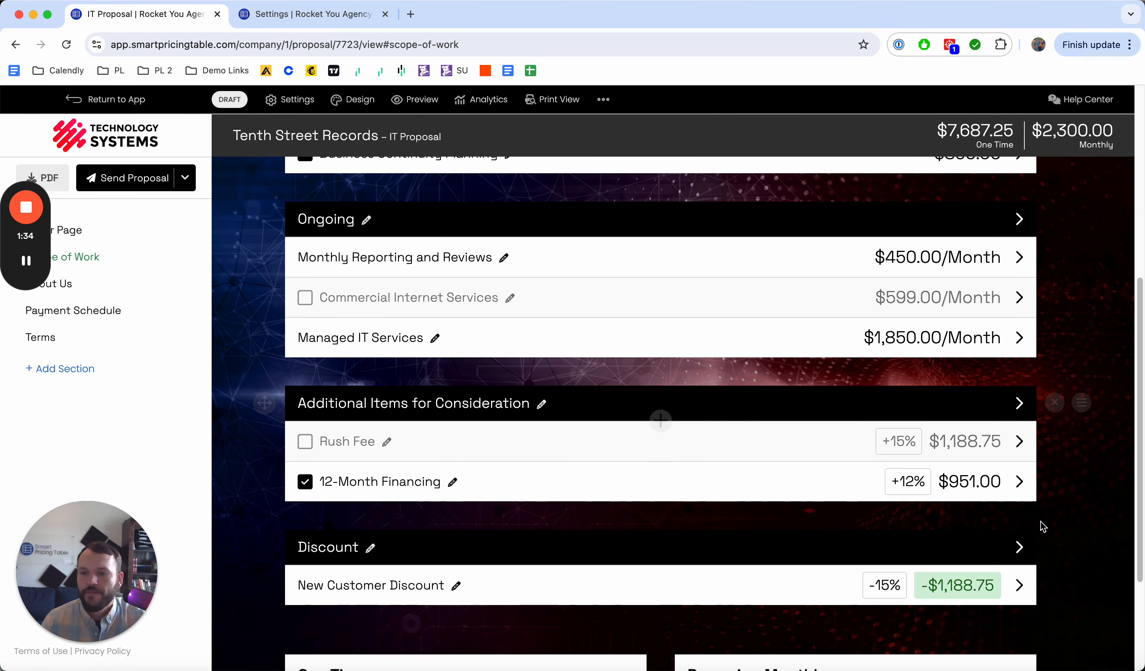
scroll(1040, 525, "up", 8)
- Turn off Display Fraction Digits in the company-wide App Options and save the changes
left_click(350, 14)
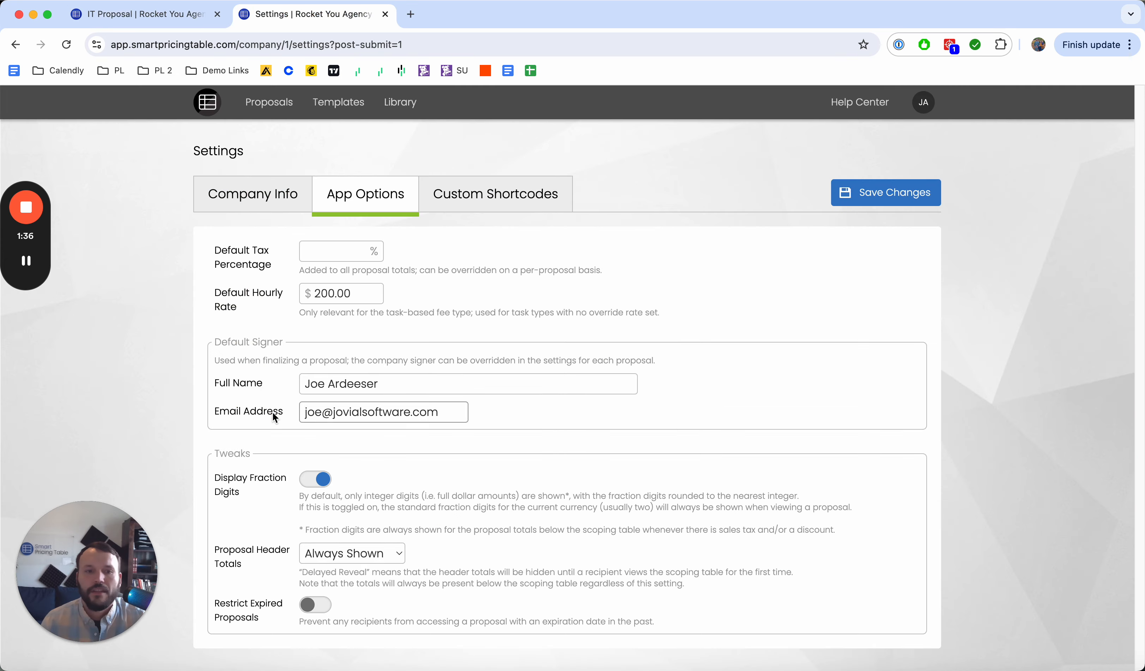
left_click(315, 479)
left_click(870, 193)
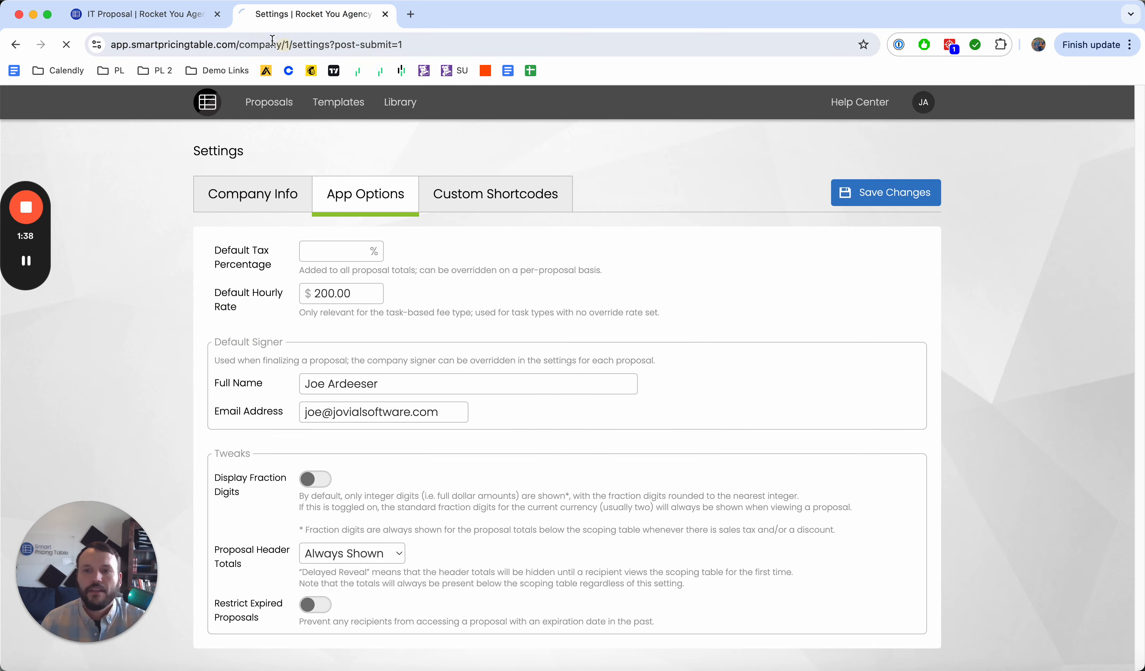
- In the IT Proposal, open the Kickoff/Planning Call line item, select its entire description, and close it without saving
left_click(165, 18)
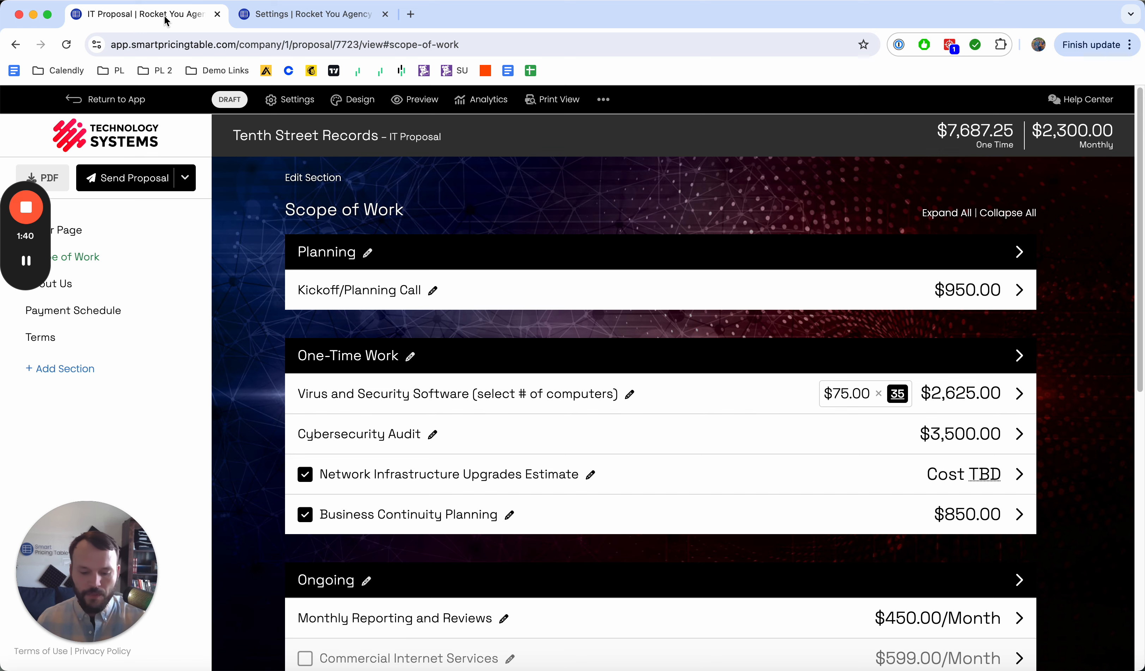
left_click(386, 294)
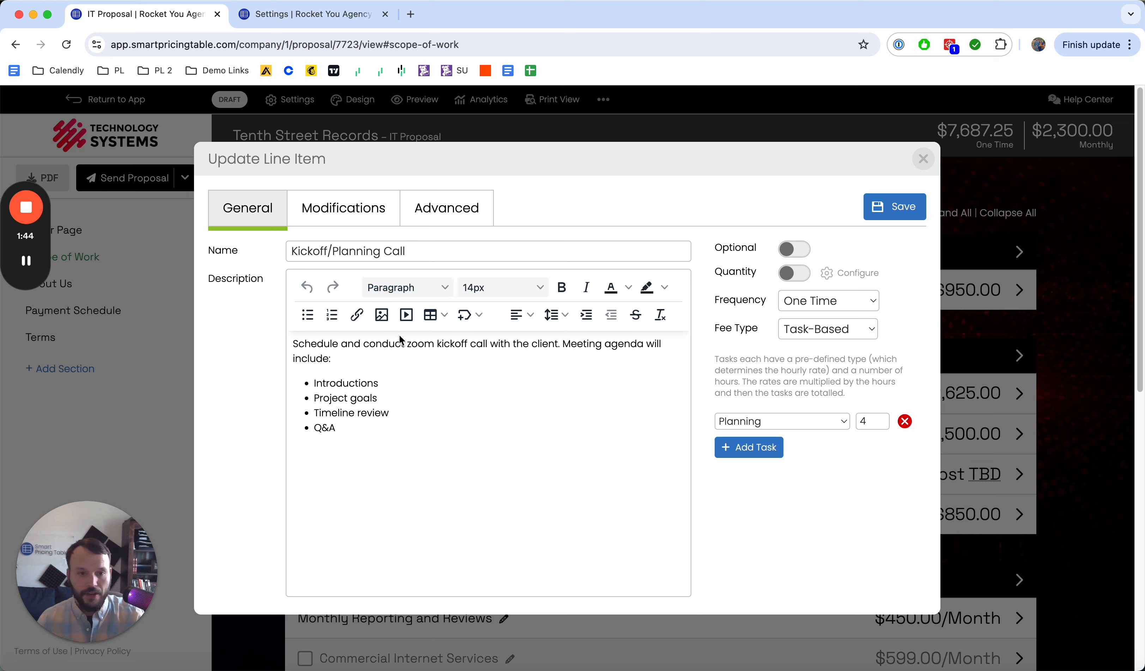
left_click_drag(392, 440, 268, 332)
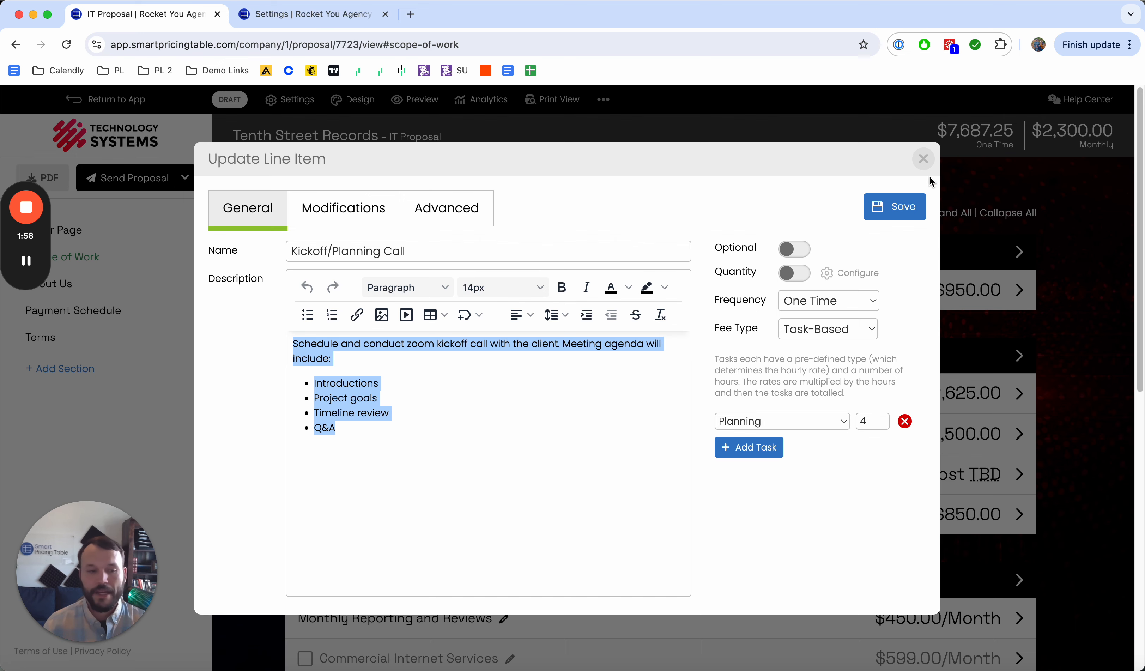
left_click(924, 161)
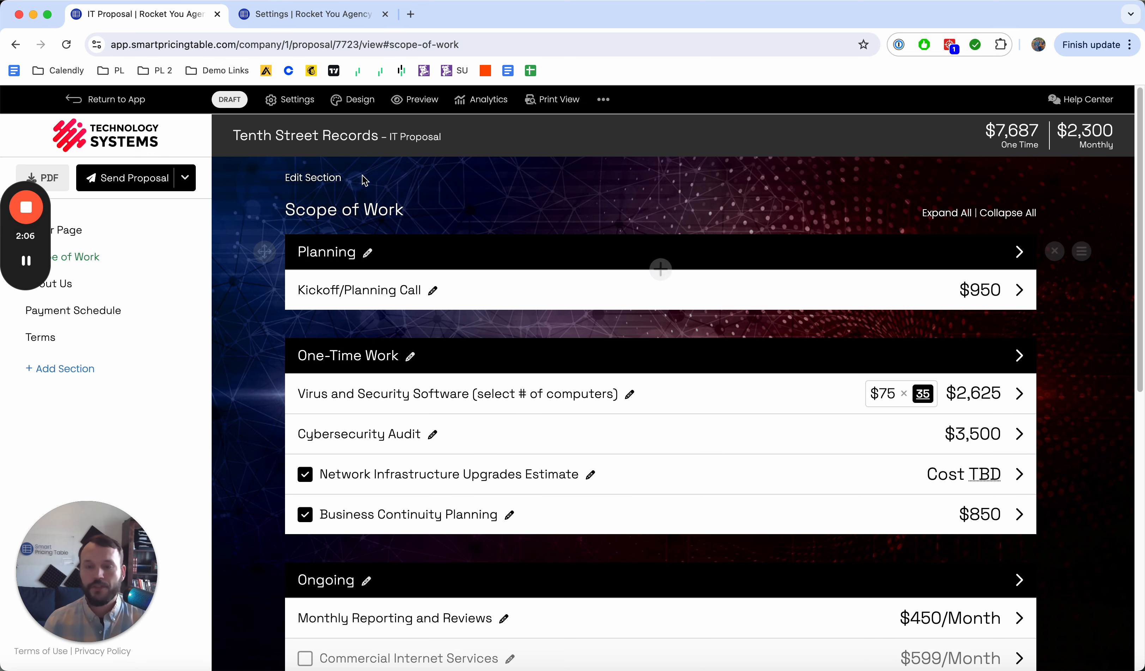
- Set the IT Proposal's surcharge to 30%, save the settings, and review the prices in the Scope of Work
left_click(306, 109)
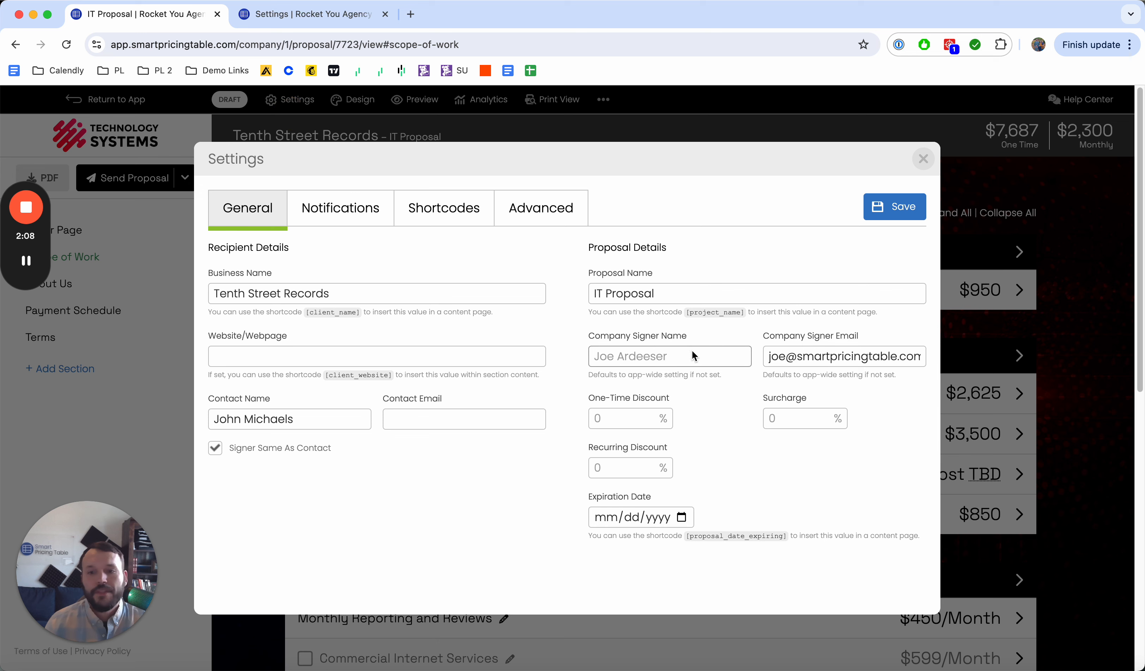
left_click(801, 426)
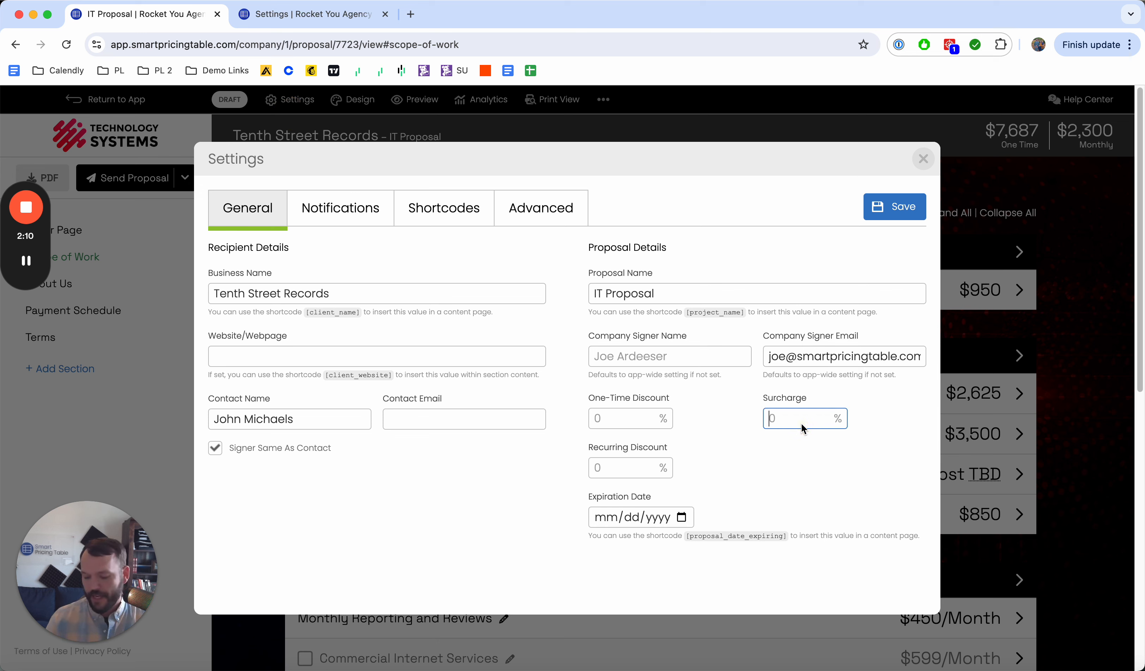
type("30")
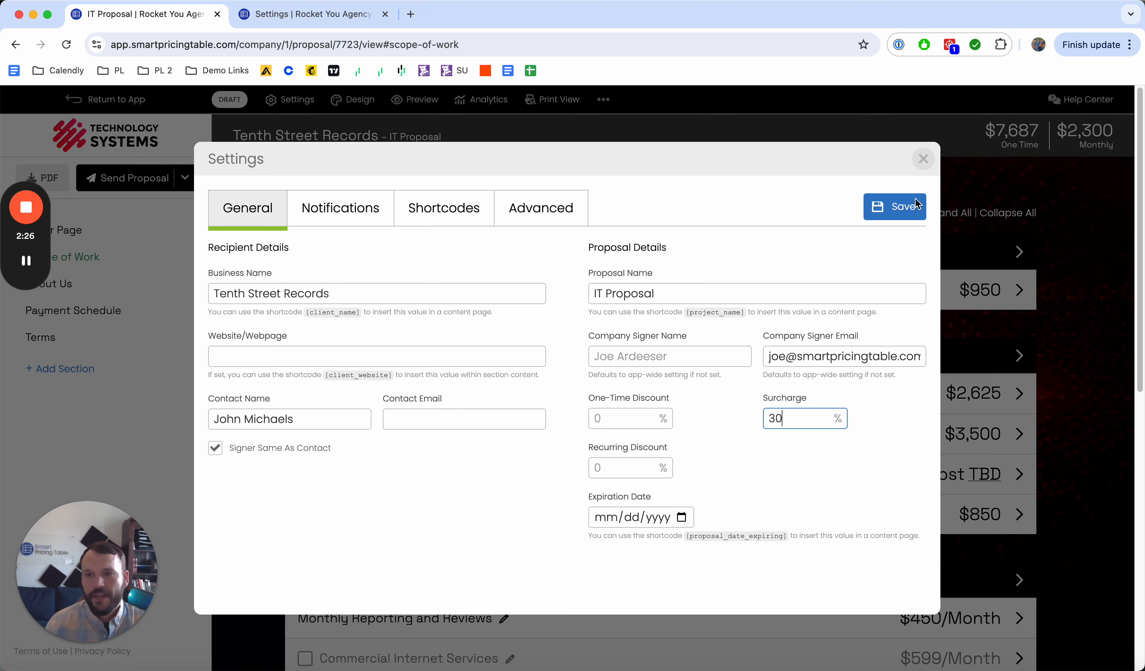
left_click(911, 211)
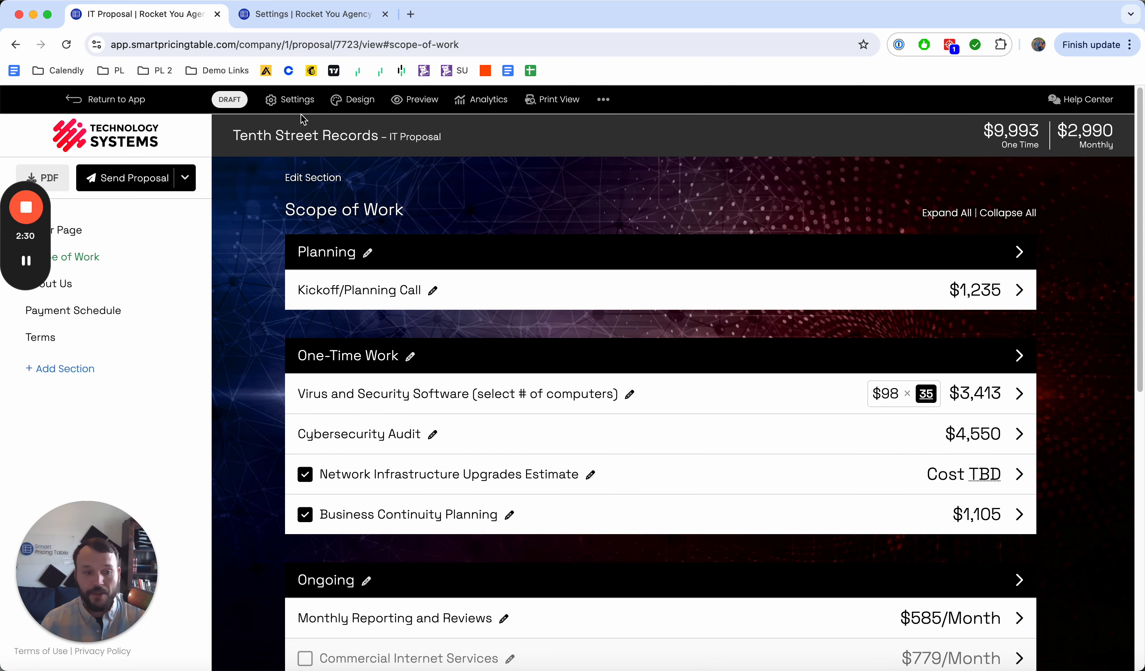
scroll(569, 337, "down", 2)
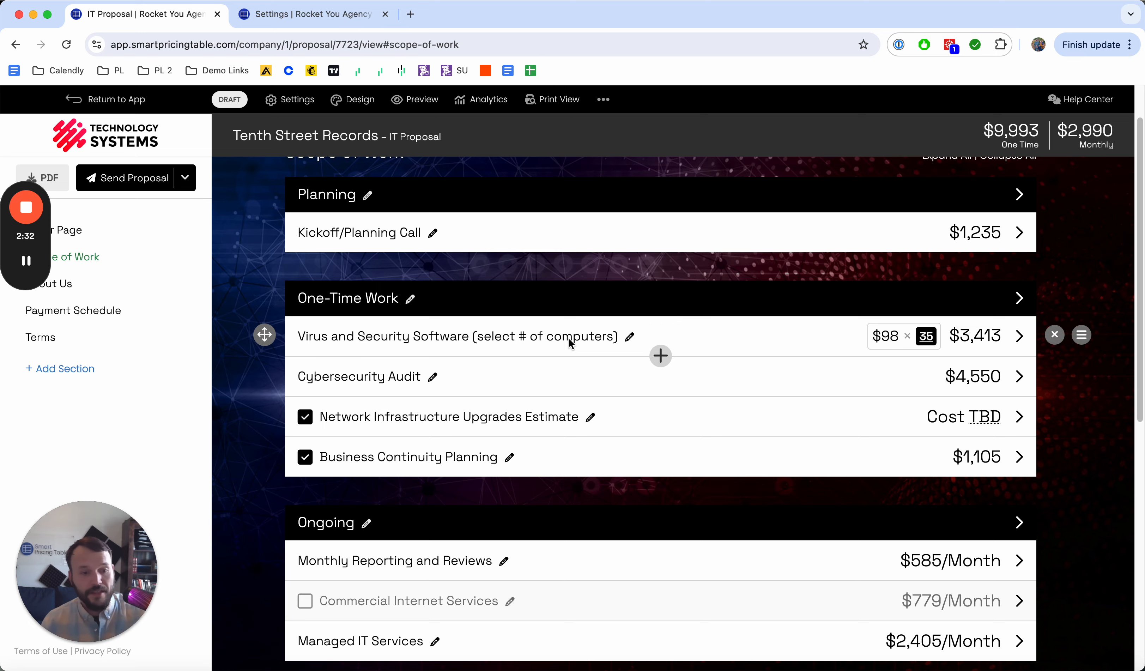
scroll(569, 338, "up", 2)
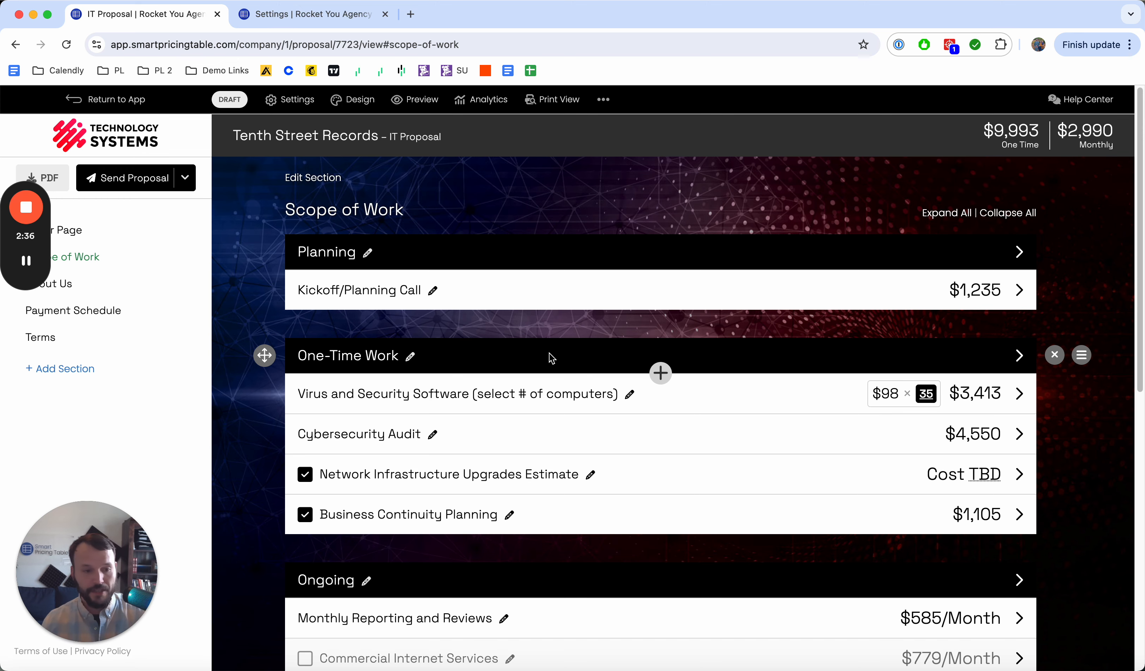
- Clear the surcharge in the IT Proposal's settings and save
left_click(299, 110)
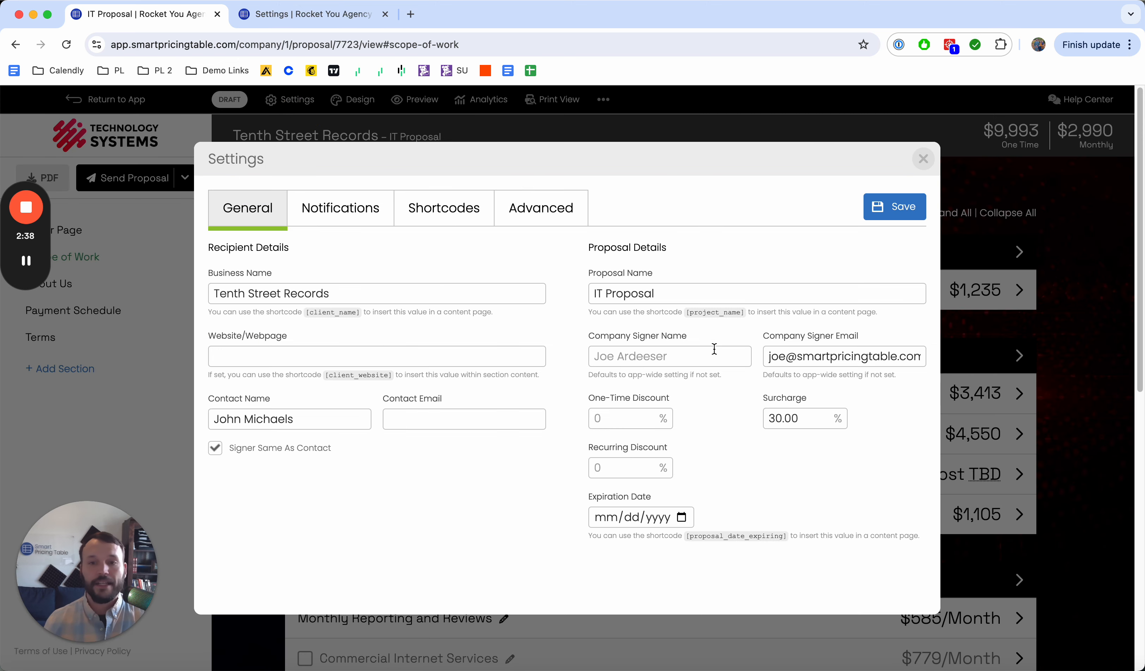
left_click_drag(803, 419, 723, 414)
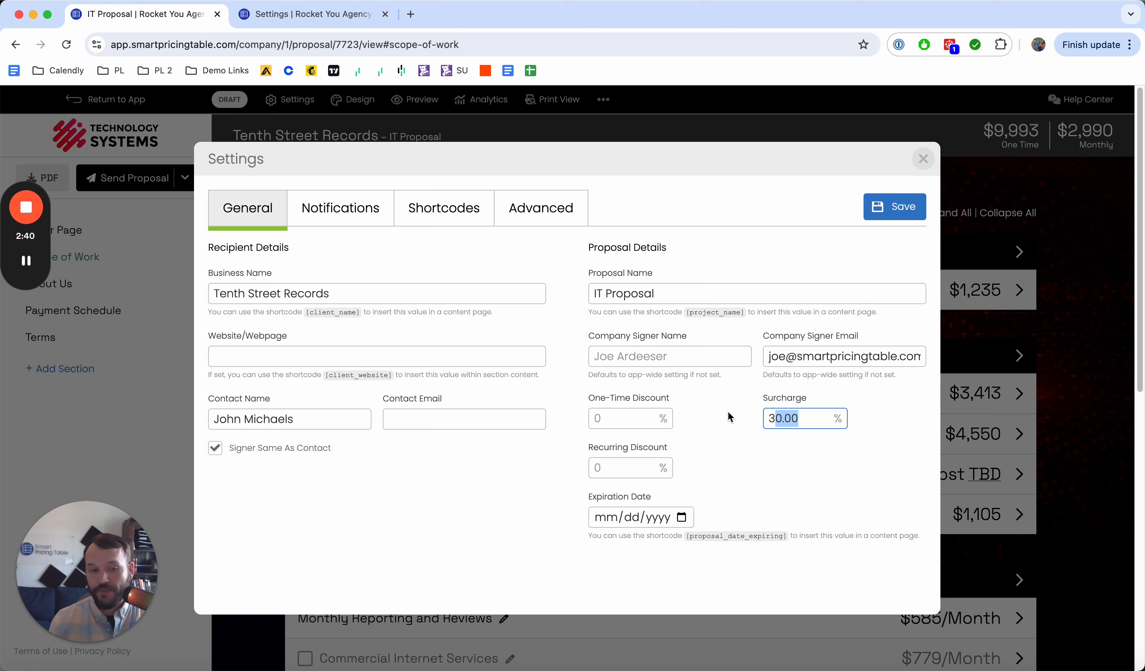
key("BackSpace")
key("BackSpace")
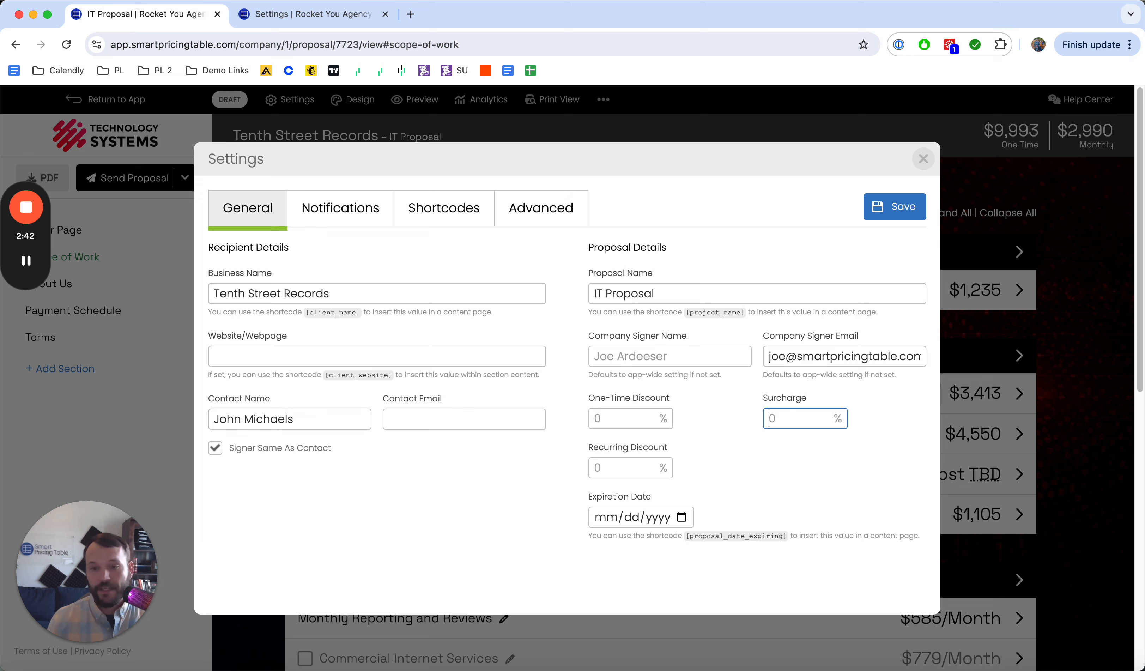
left_click(885, 215)
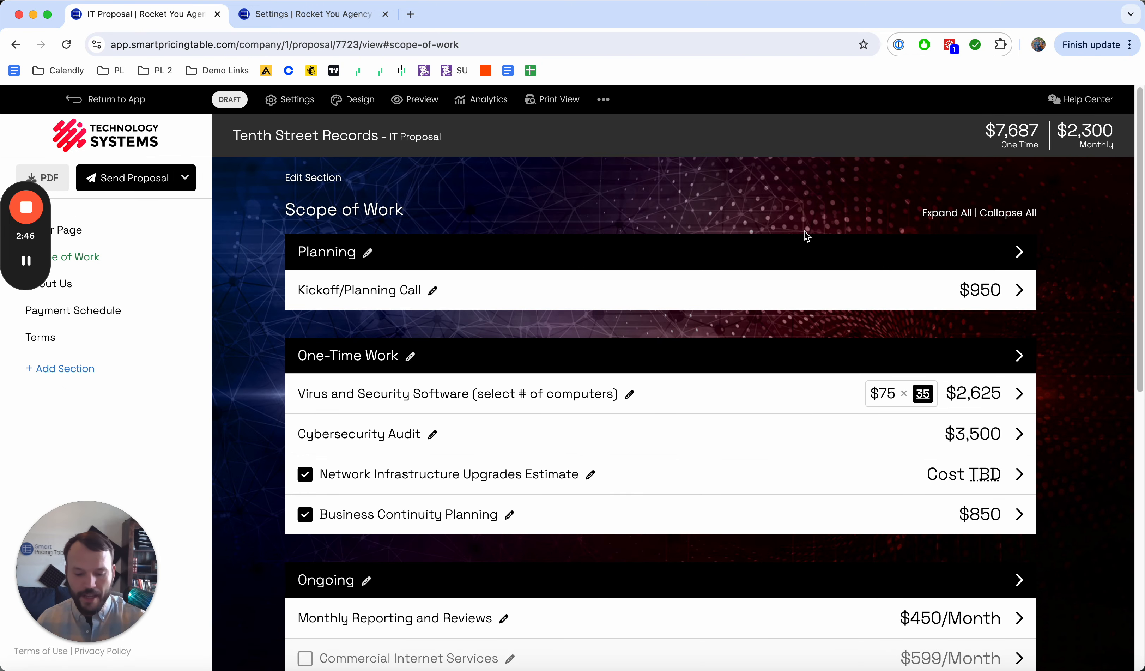
- Start a new percentage adjustment below New Customer Discount and name it Additional Discount
scroll(710, 337, "down", 20)
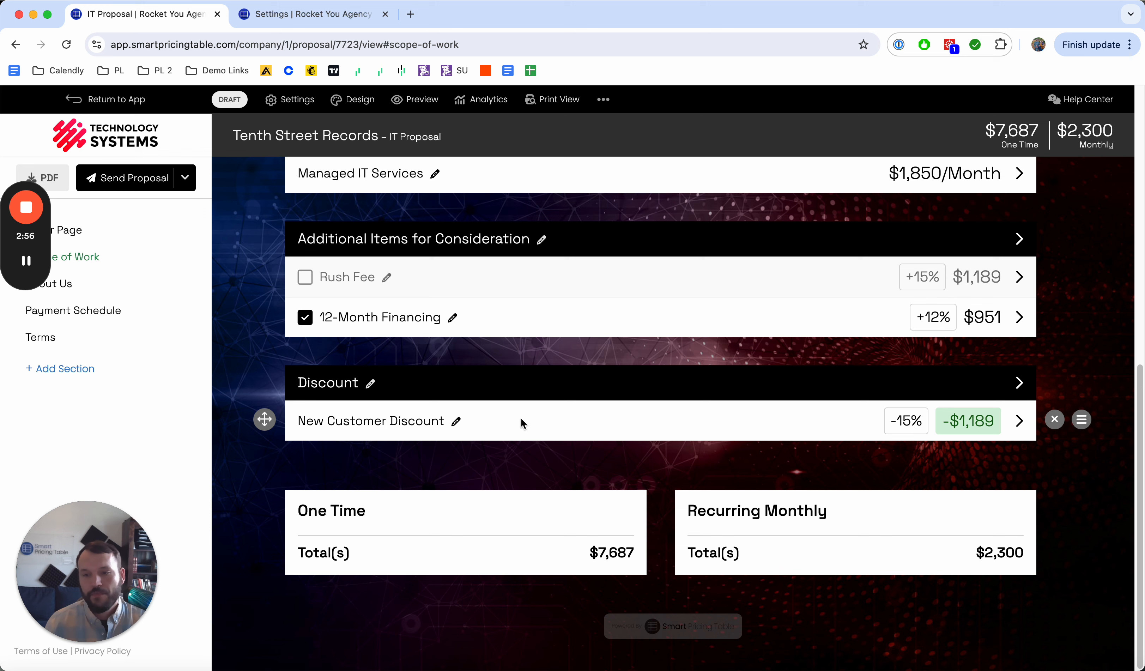
left_click(649, 455)
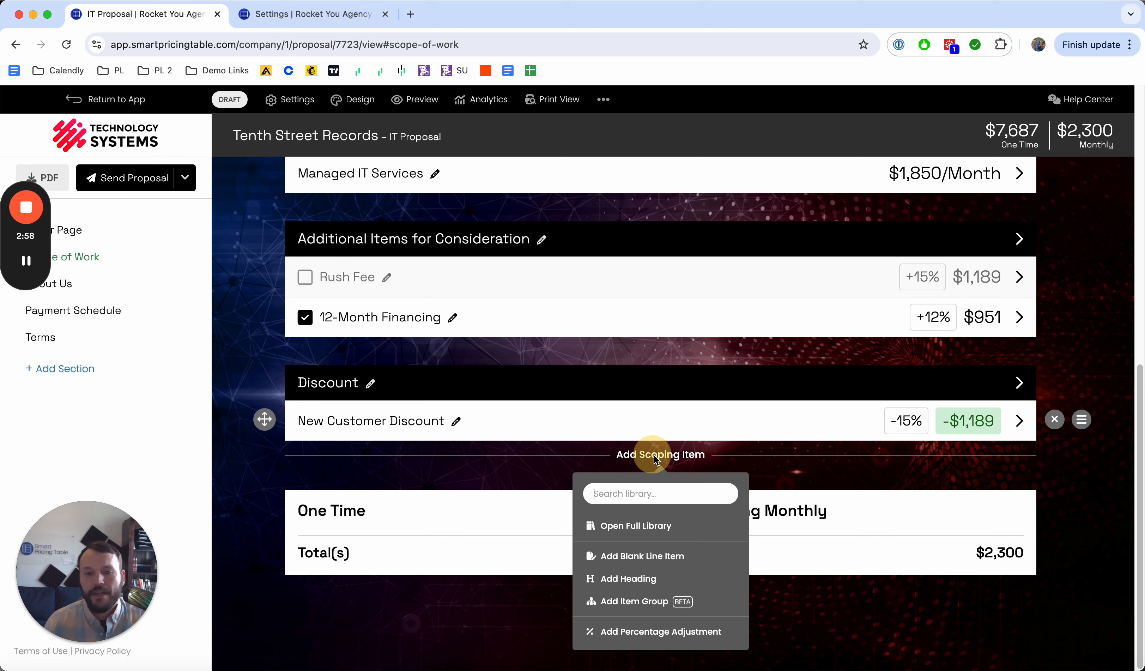
left_click(653, 632)
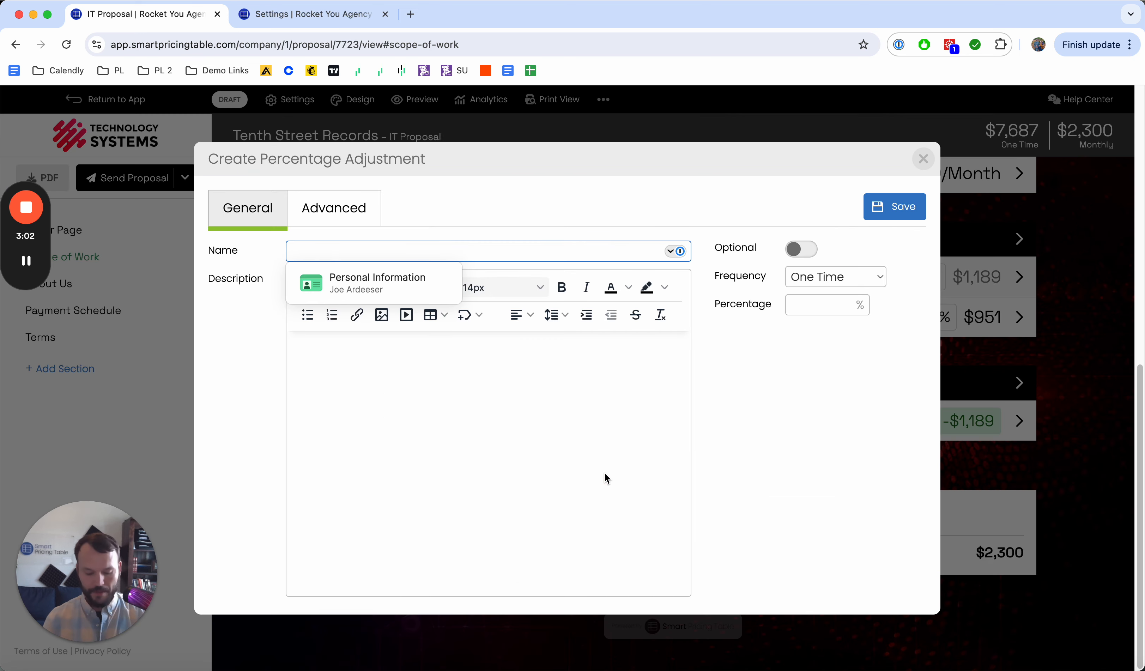
type("Additi")
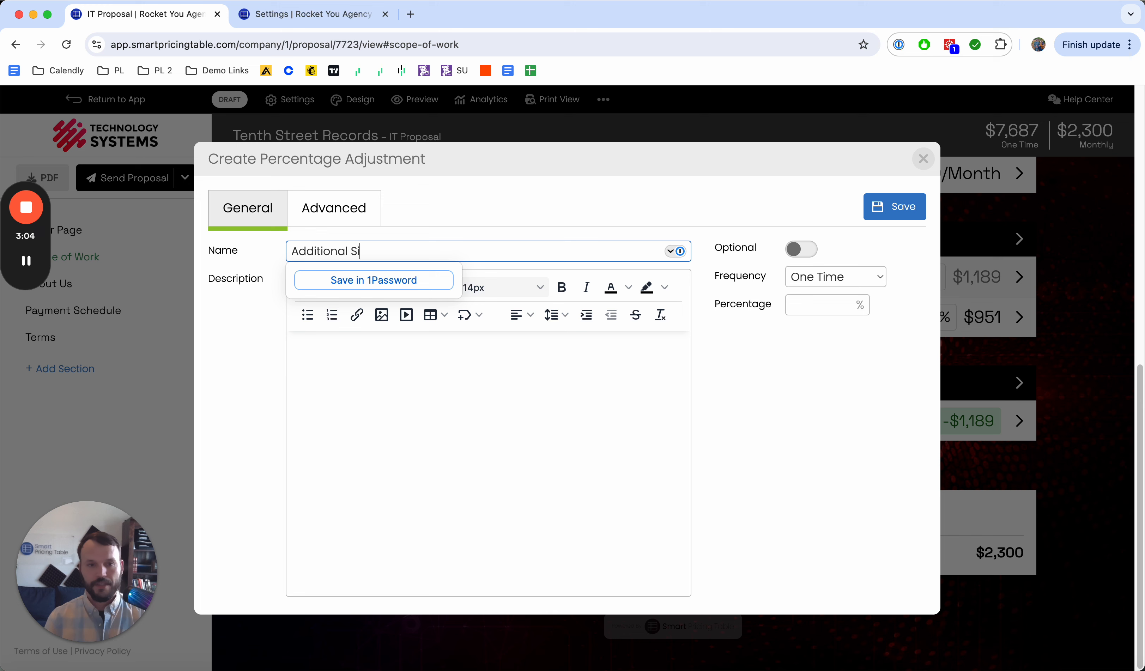
type("onal Discount")
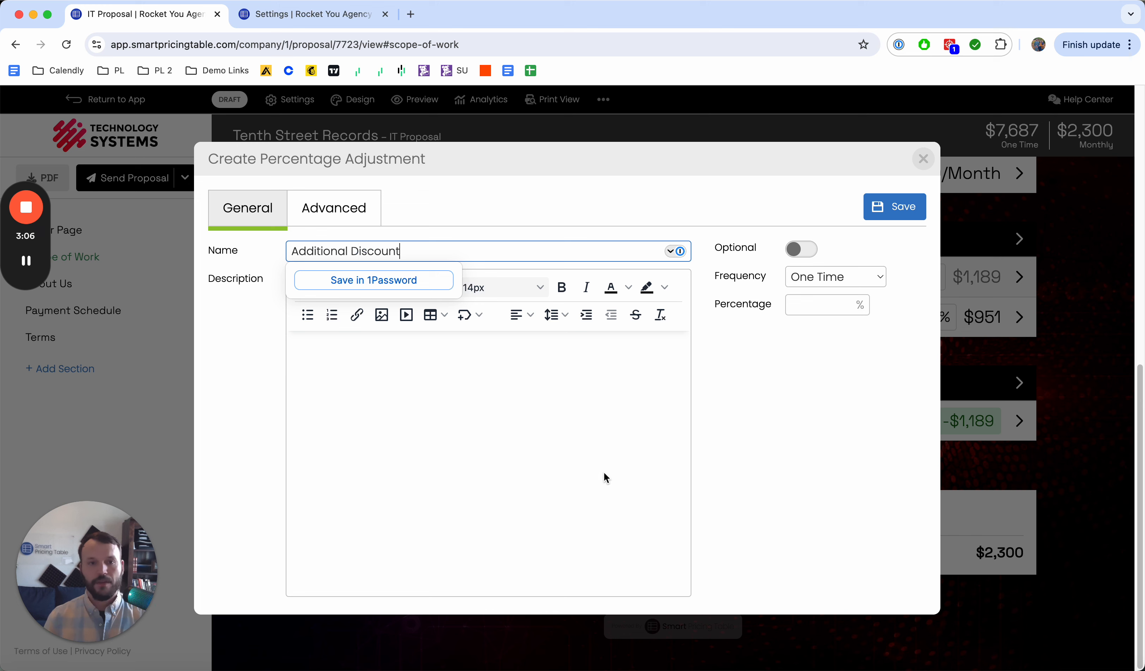
left_click(591, 458)
- Set the adjustment's percentage to -10 and its frequency to Monthly, and save it
left_click(829, 304)
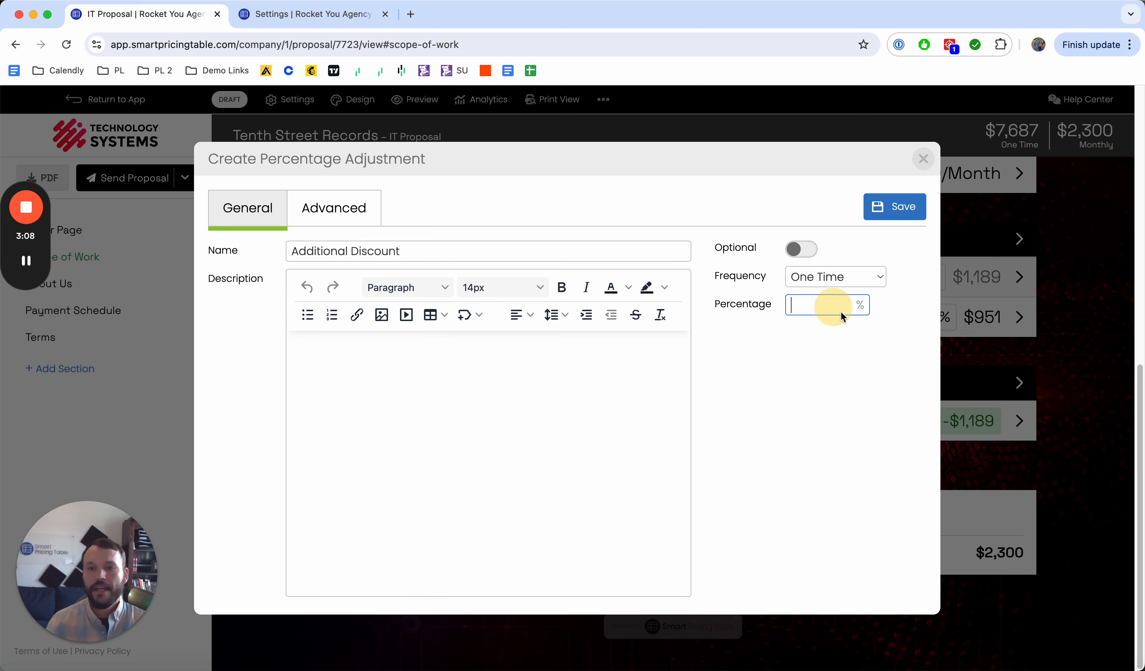
type("-10")
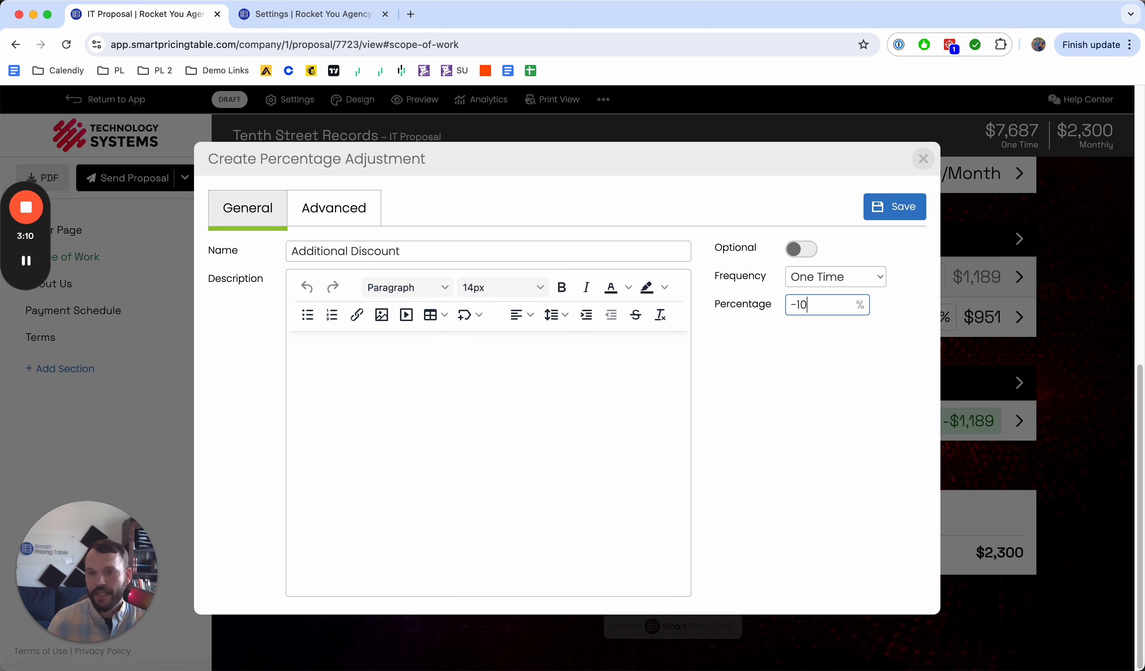
left_click(843, 276)
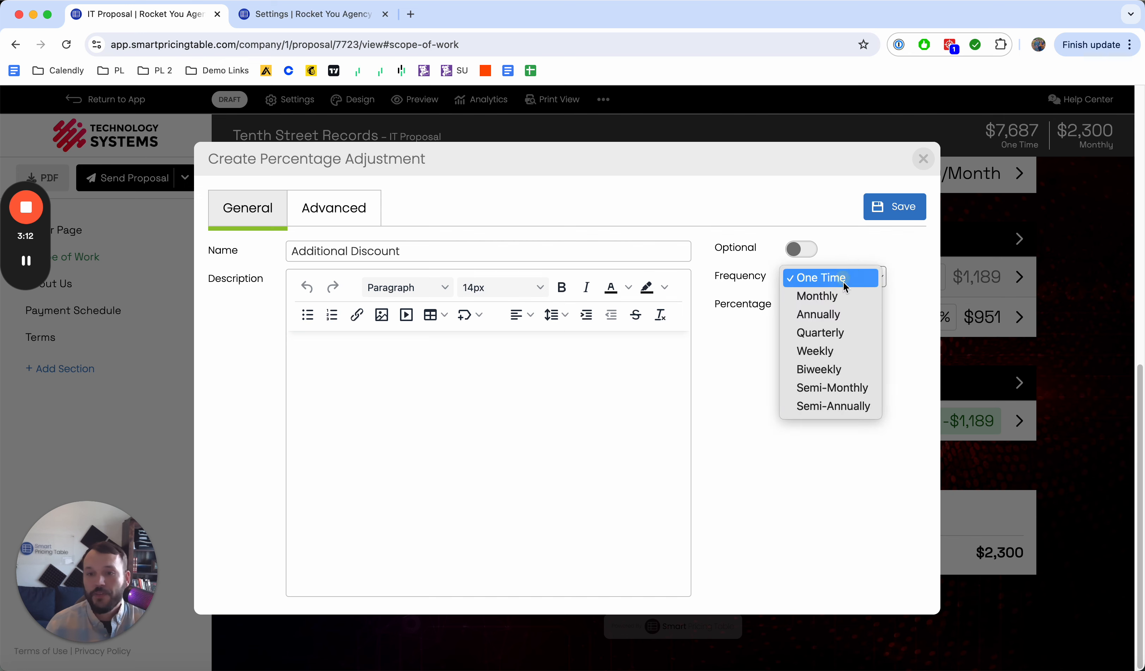
left_click(847, 298)
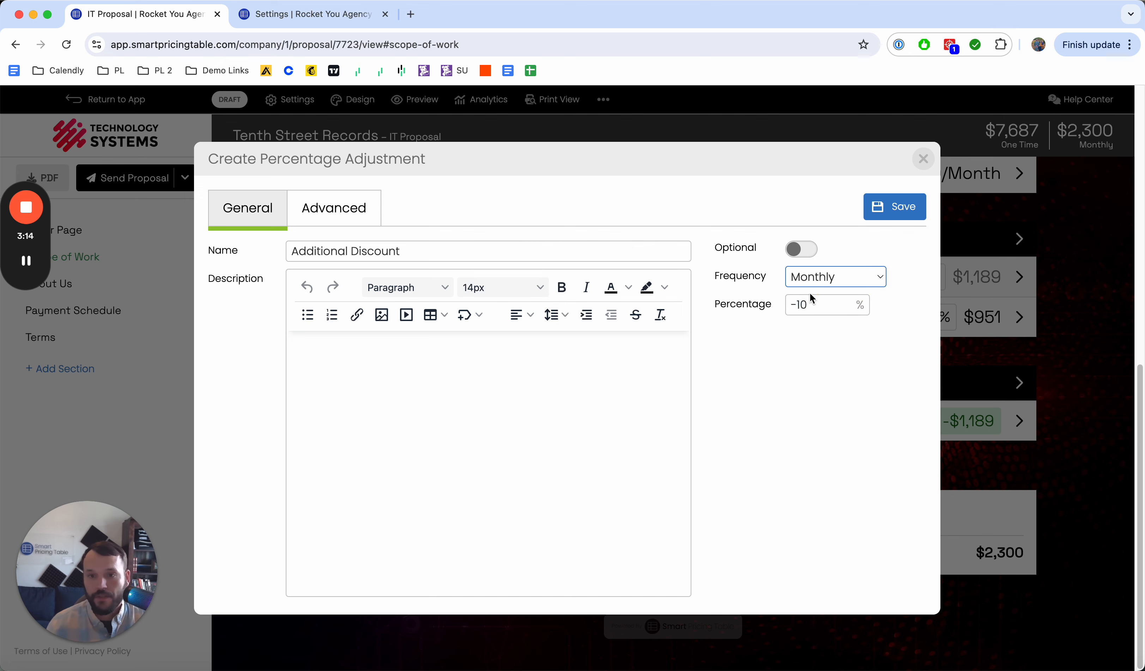
left_click(875, 221)
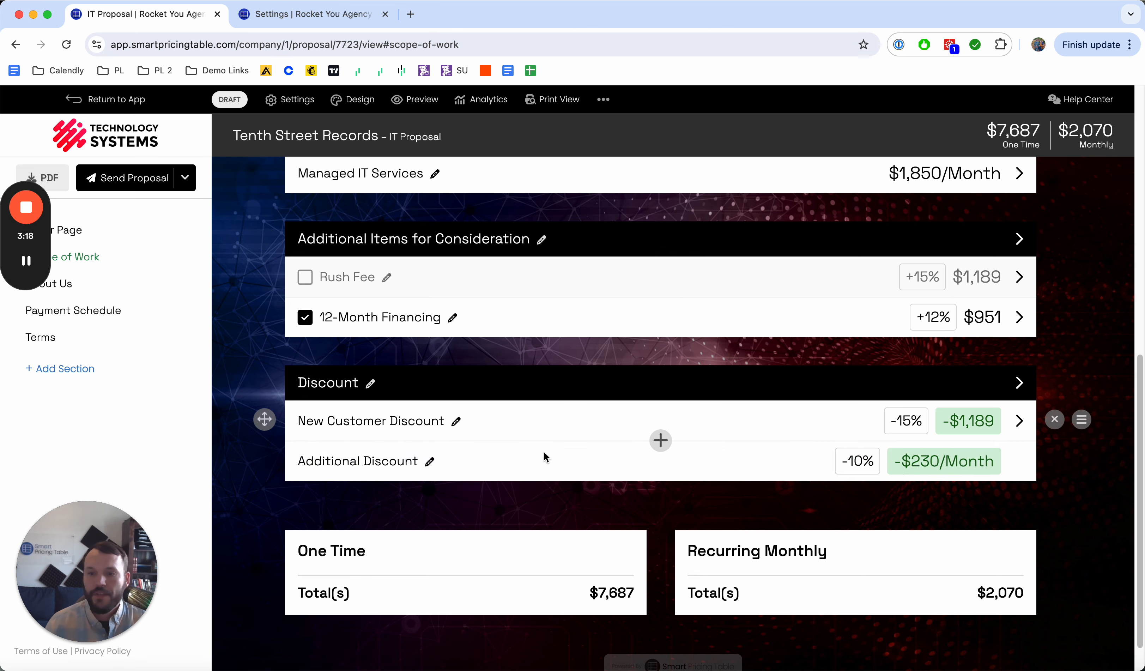
- Make the Additional Discount adjustment optional, save it, and select it in the pricing table
left_click(367, 470)
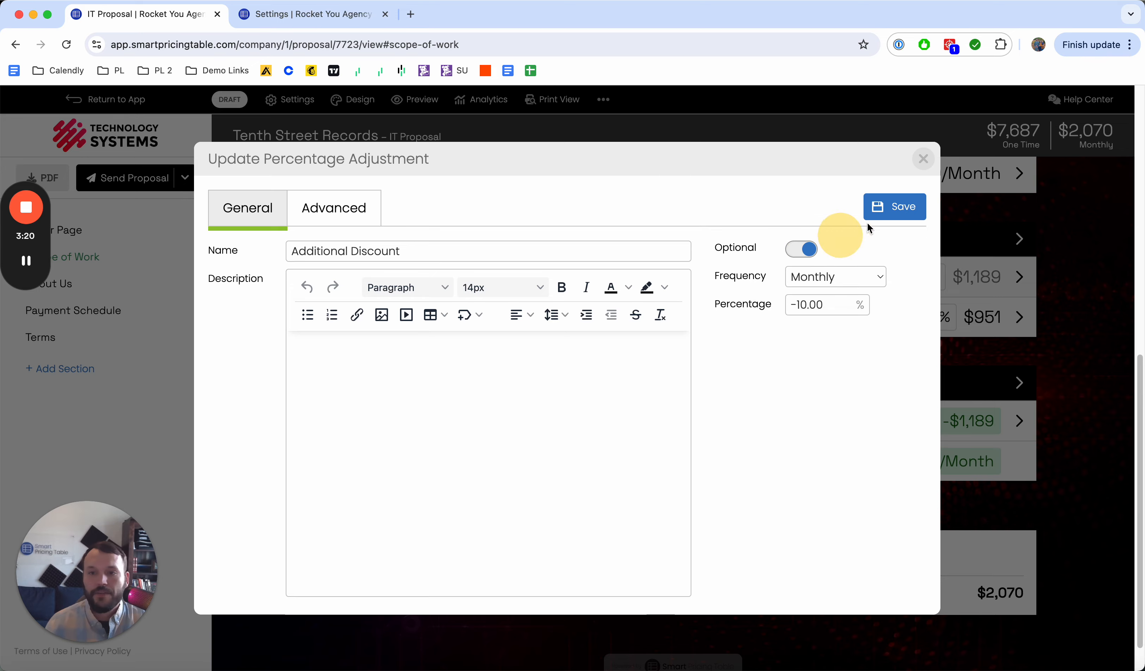
left_click(875, 213)
left_click(400, 456)
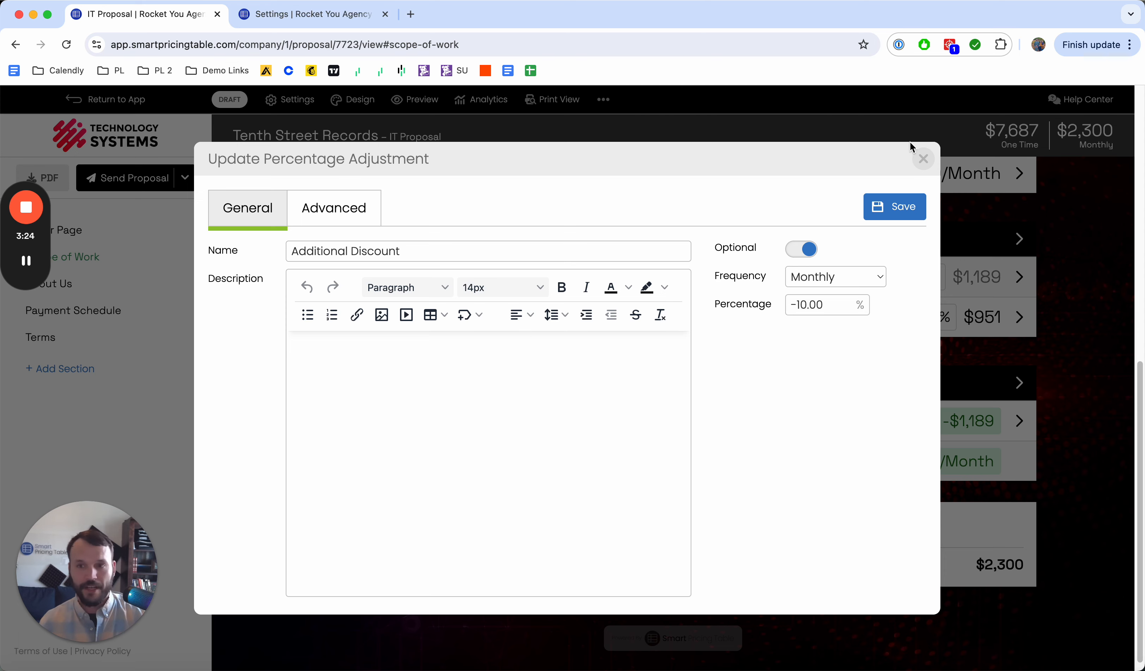
left_click(923, 158)
left_click(306, 461)
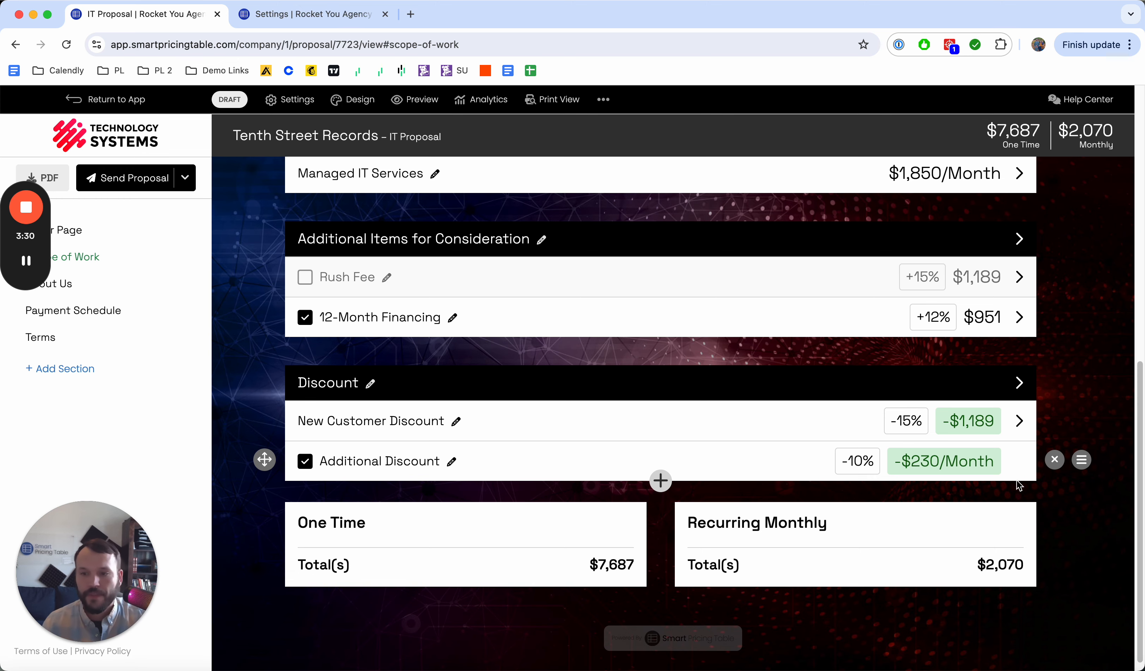
- Delete the Additional Discount adjustment from the proposal
left_click(1055, 460)
left_click(578, 403)
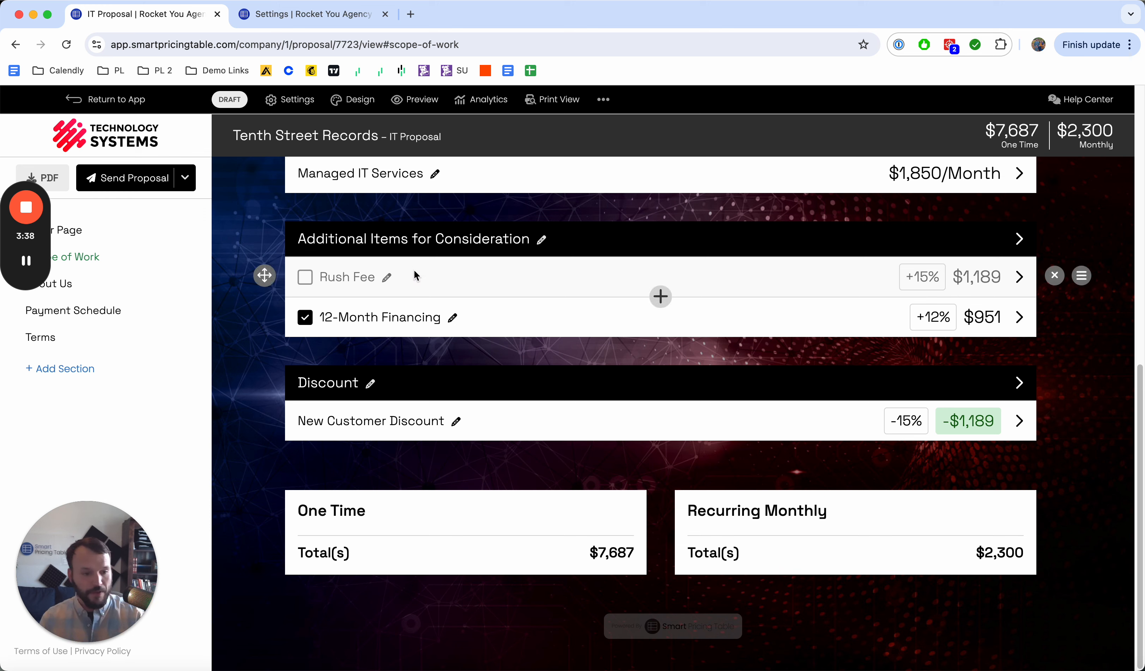
- Turn on Disable Proposal Access in the IT Proposal's advanced settings and save
left_click(292, 100)
left_click(531, 198)
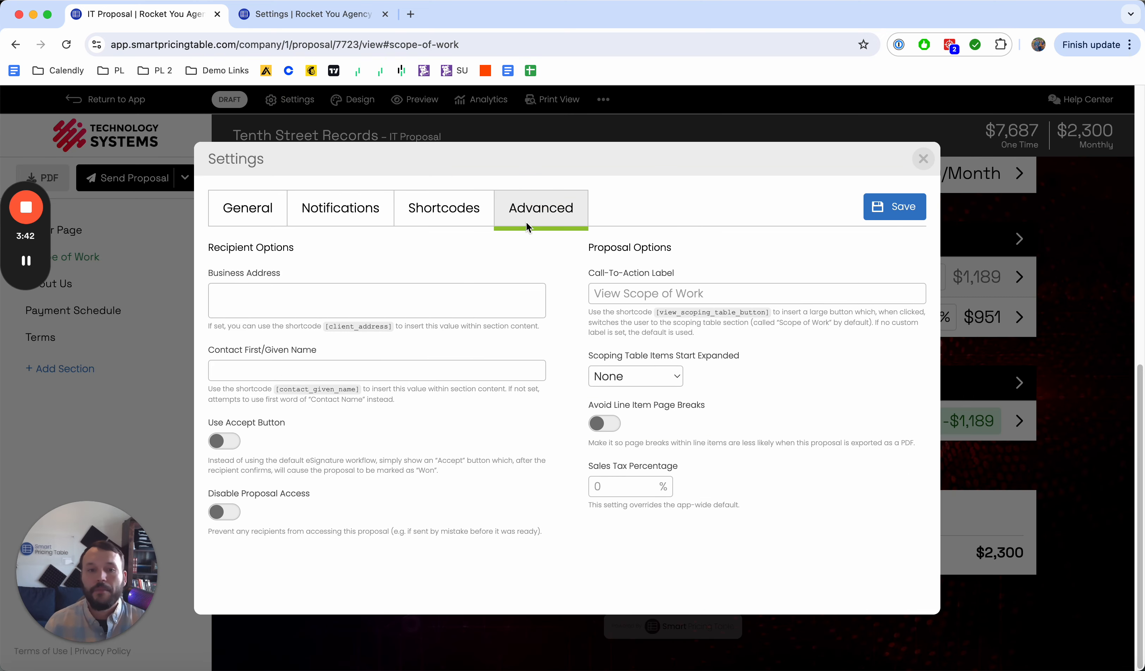
left_click(235, 512)
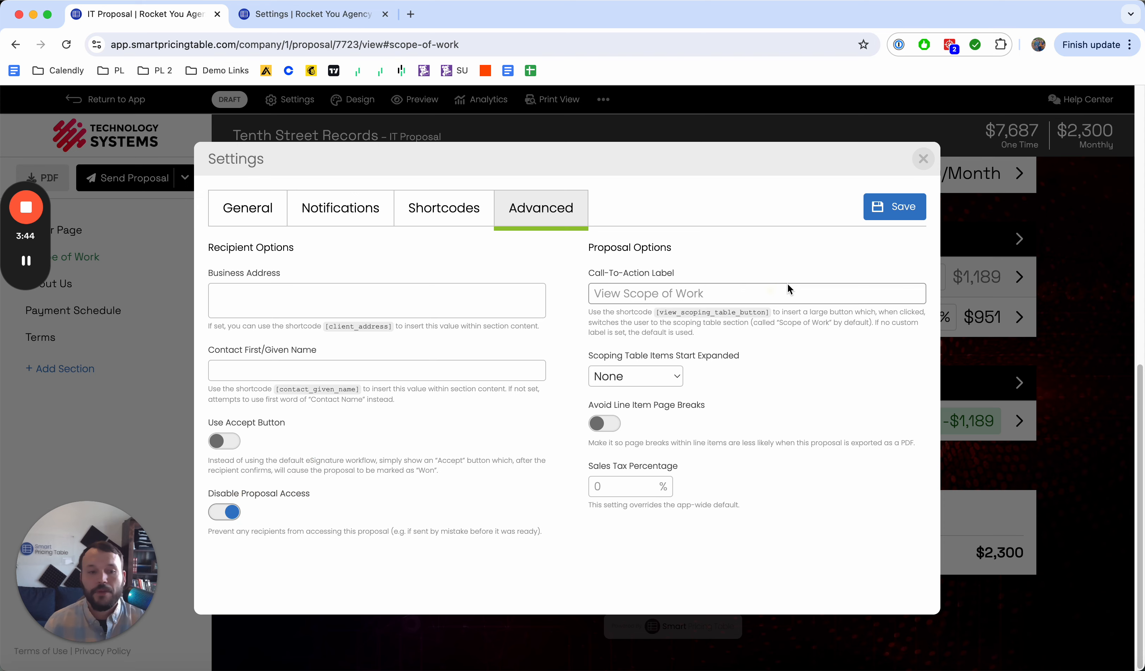
left_click(897, 212)
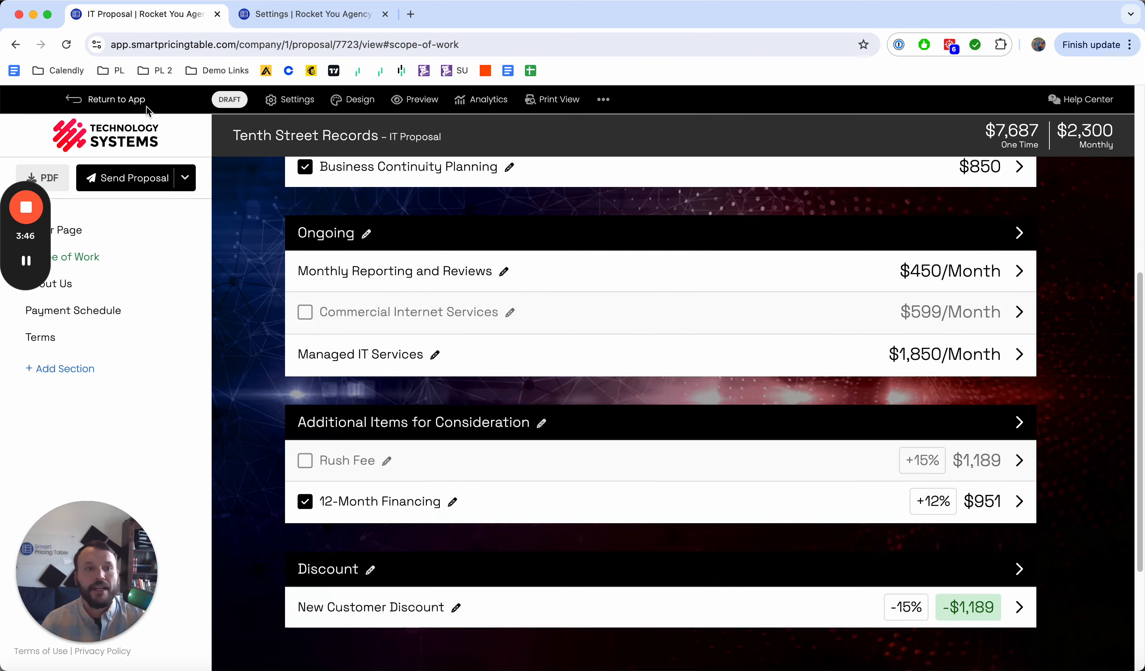
- Open the proposals list in a separate browser tab, search for "ten" to examine the draft IT Proposal's entry, and return to the proposal
left_click(115, 99, "super")
left_click(475, 15)
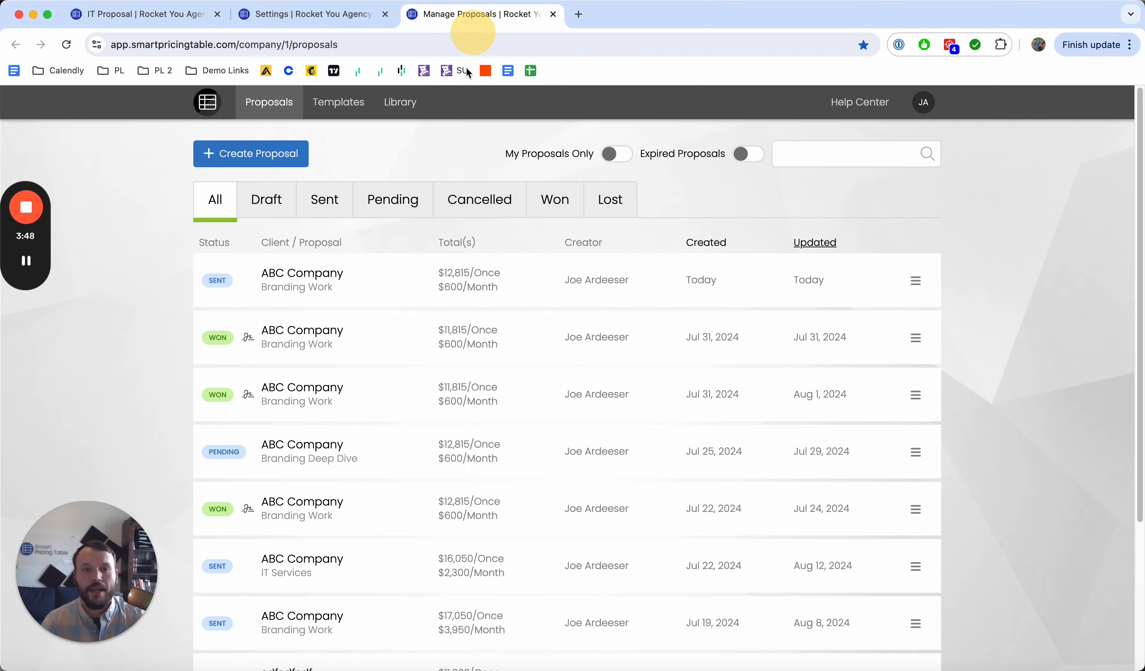
left_click(857, 153)
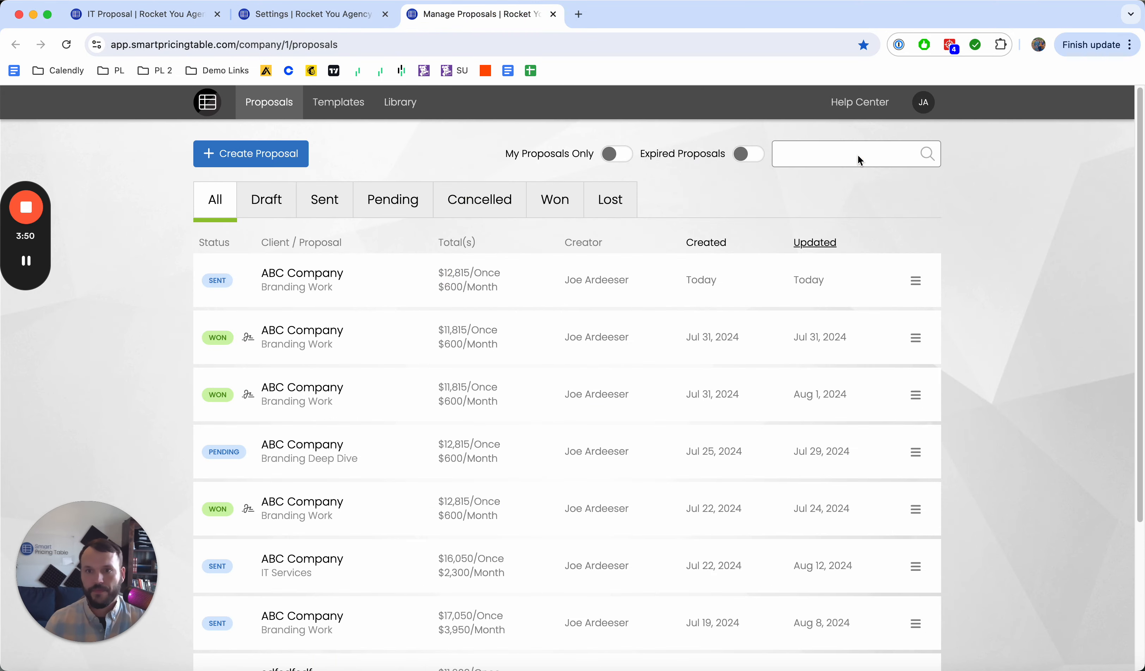
type("ten")
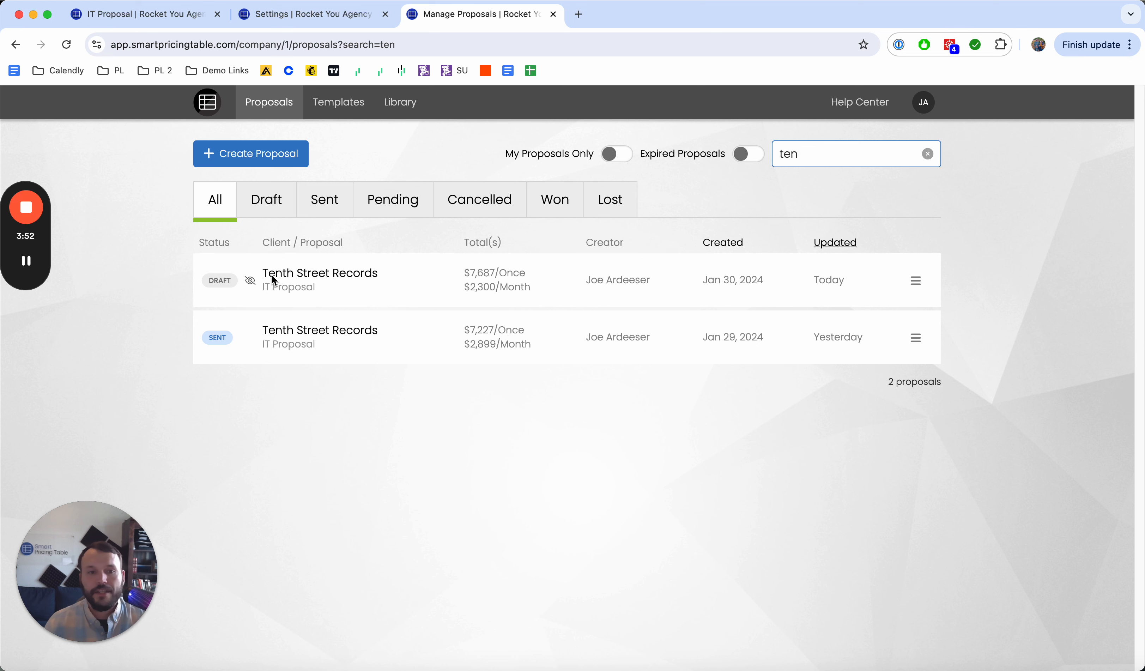
mouse_move(254, 286)
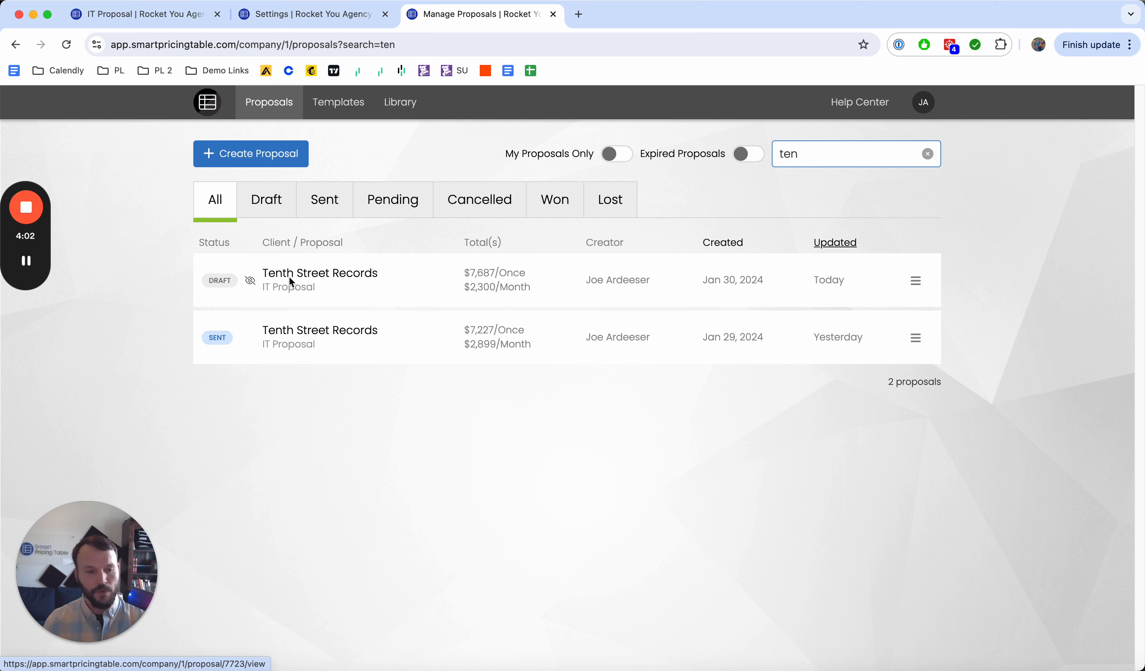
left_click(552, 14)
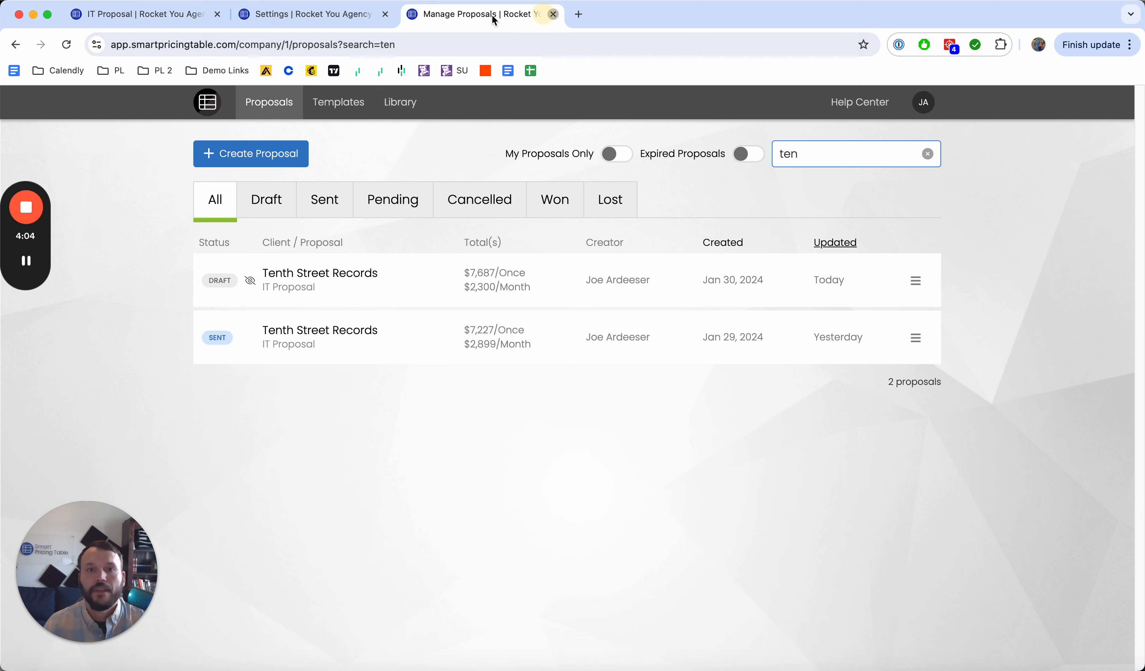
left_click(191, 14)
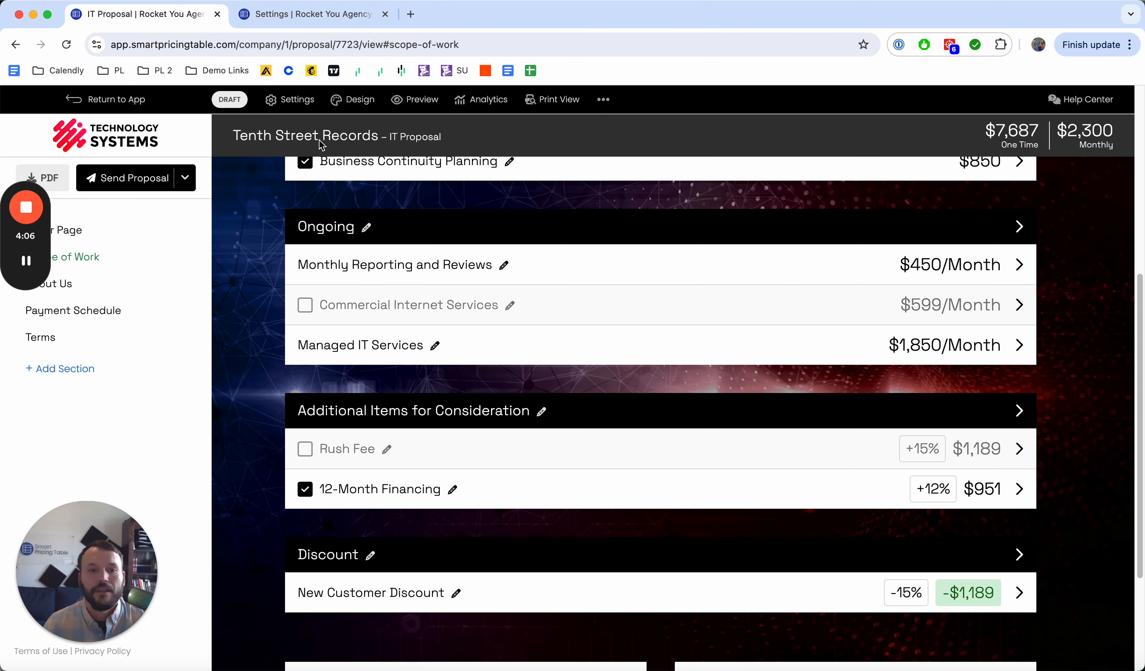
- Turn off Disable Proposal Access in the IT Proposal's advanced settings and save
left_click(315, 107)
left_click(541, 210)
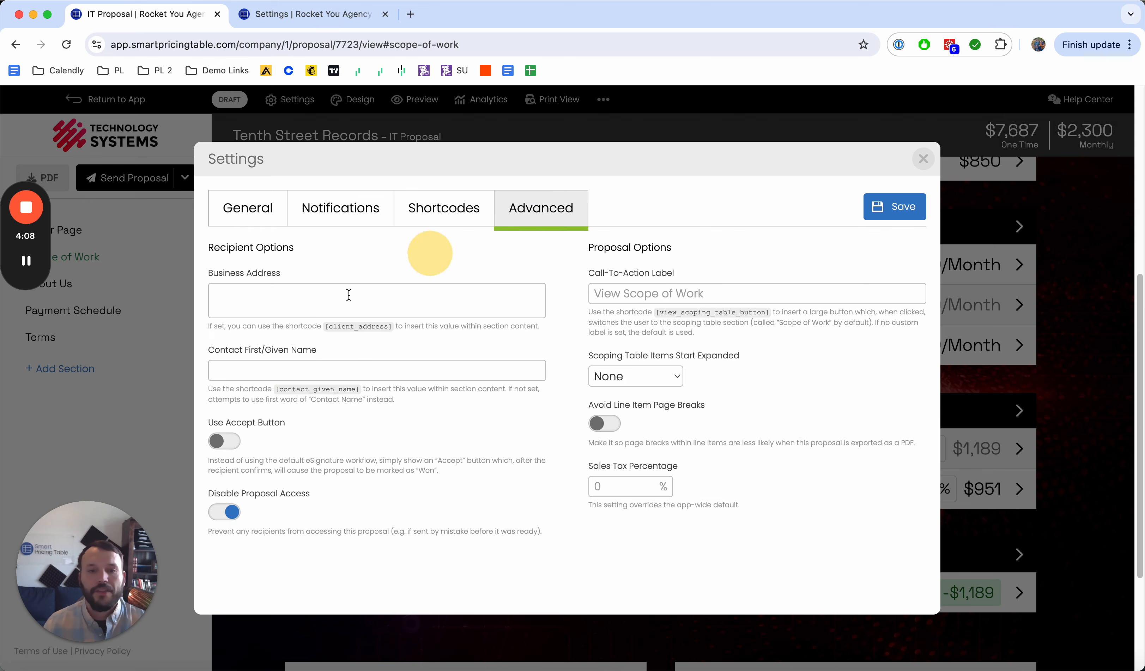
left_click(221, 511)
left_click(893, 207)
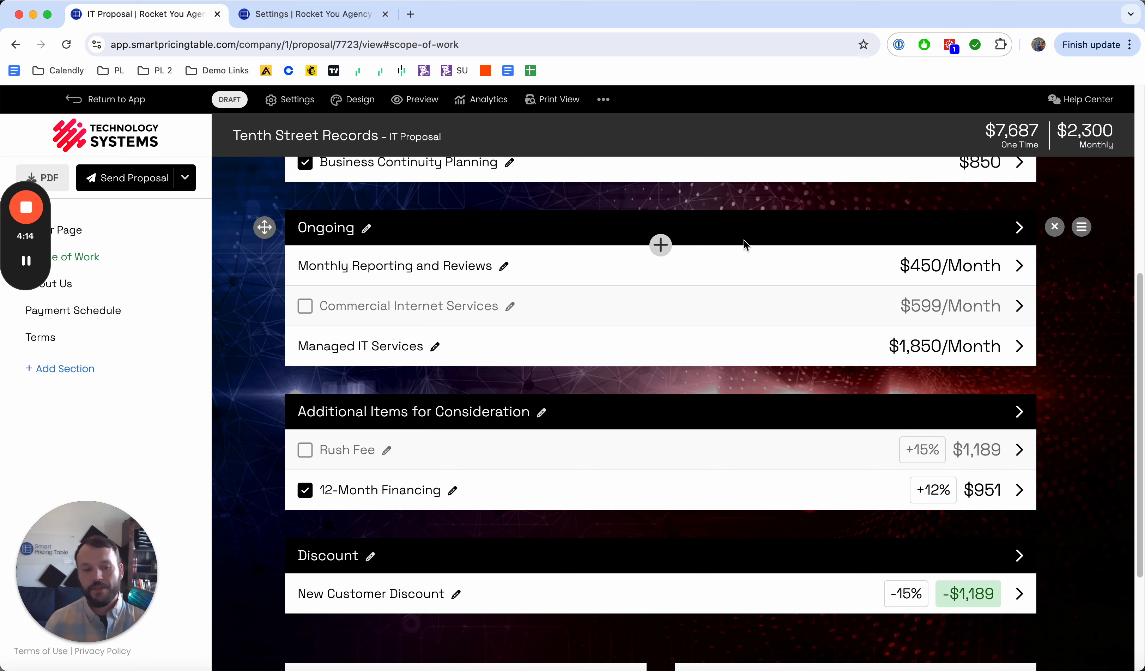
- Expand the Cybersecurity Audit line item and add an optional one-time modification named "Option 2" with a fixed cost of $500, and save
scroll(760, 299, "up", 5)
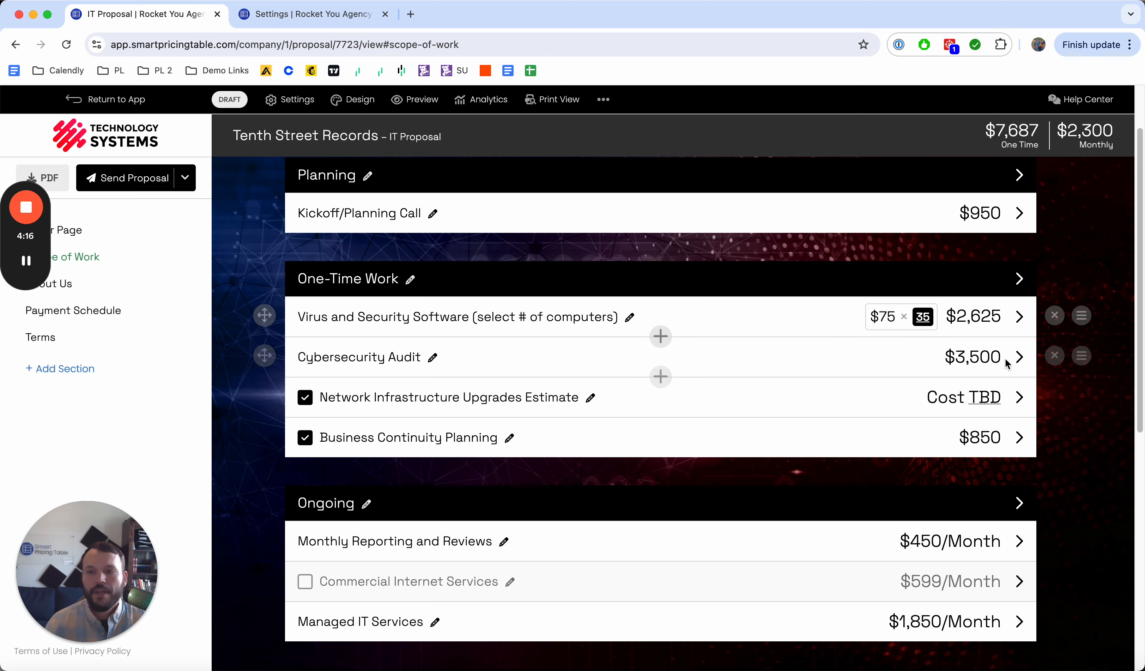
left_click(1018, 357)
scroll(802, 465, "down", 2)
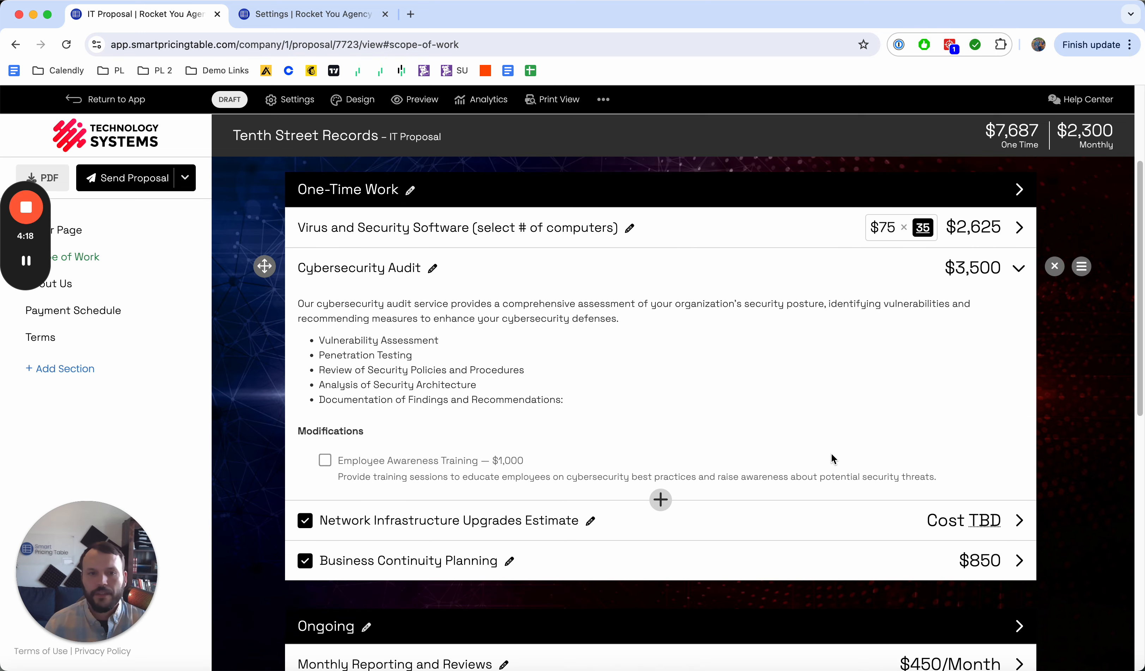
scroll(830, 459, "up", 3)
left_click(432, 383)
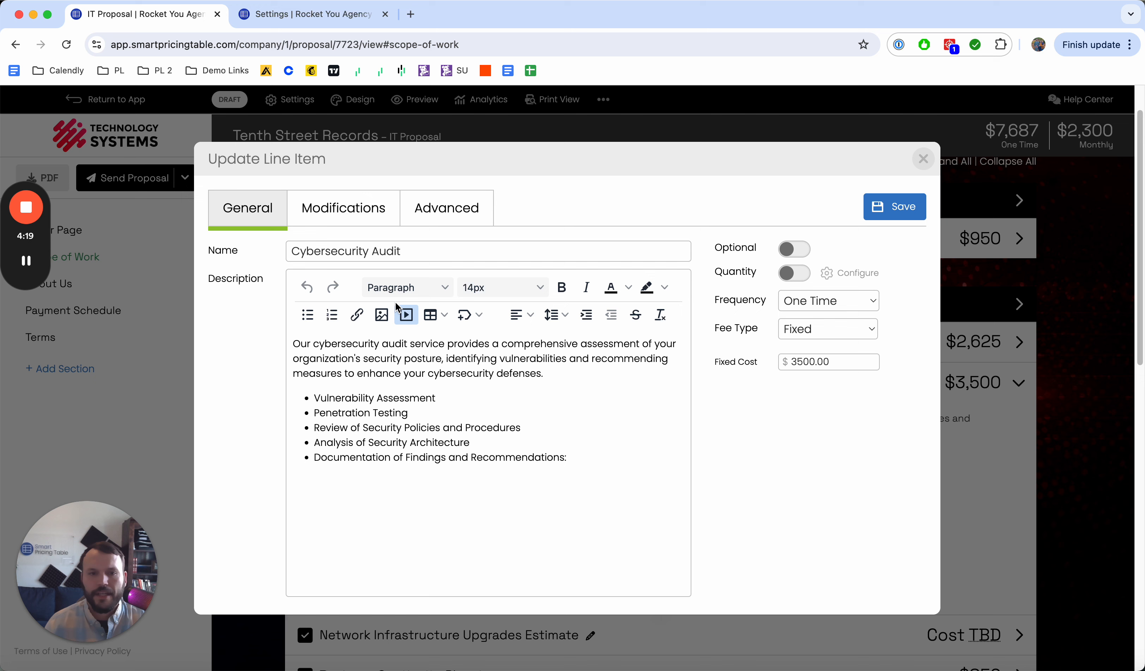
left_click(368, 211)
left_click(306, 300)
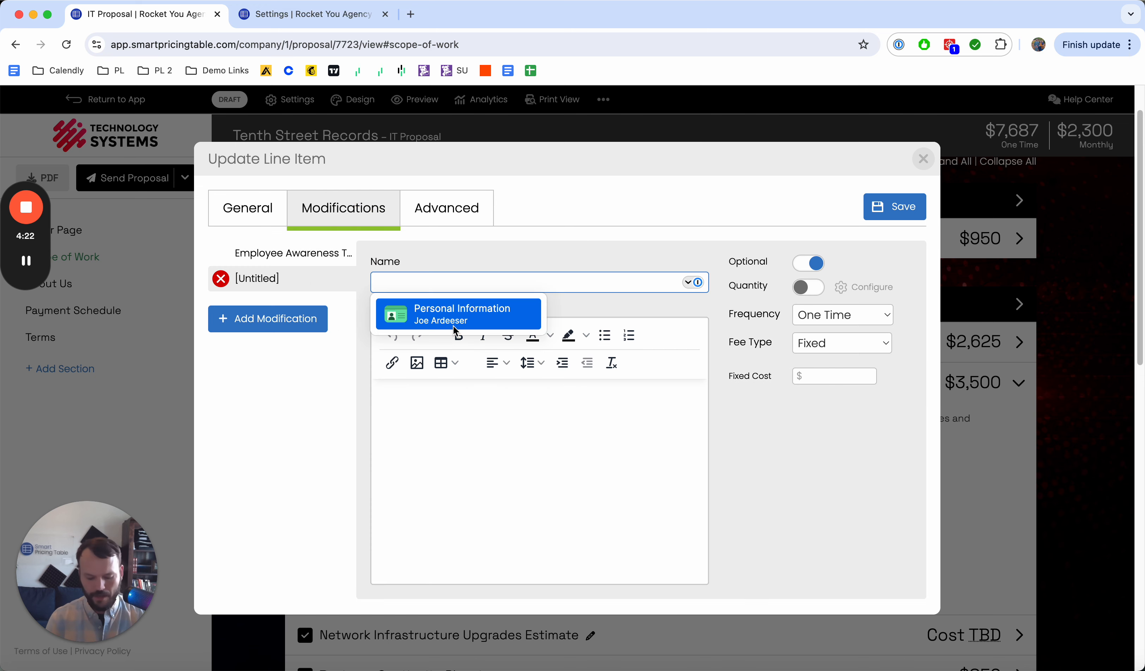
type("Option 2")
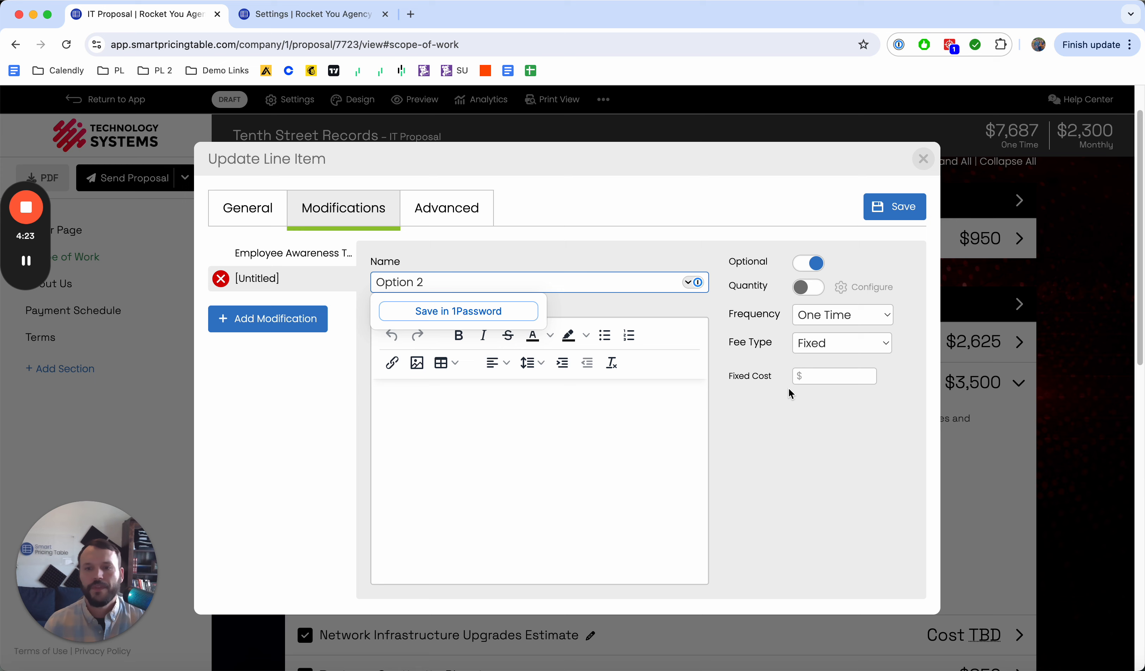
left_click(862, 377)
key("Return")
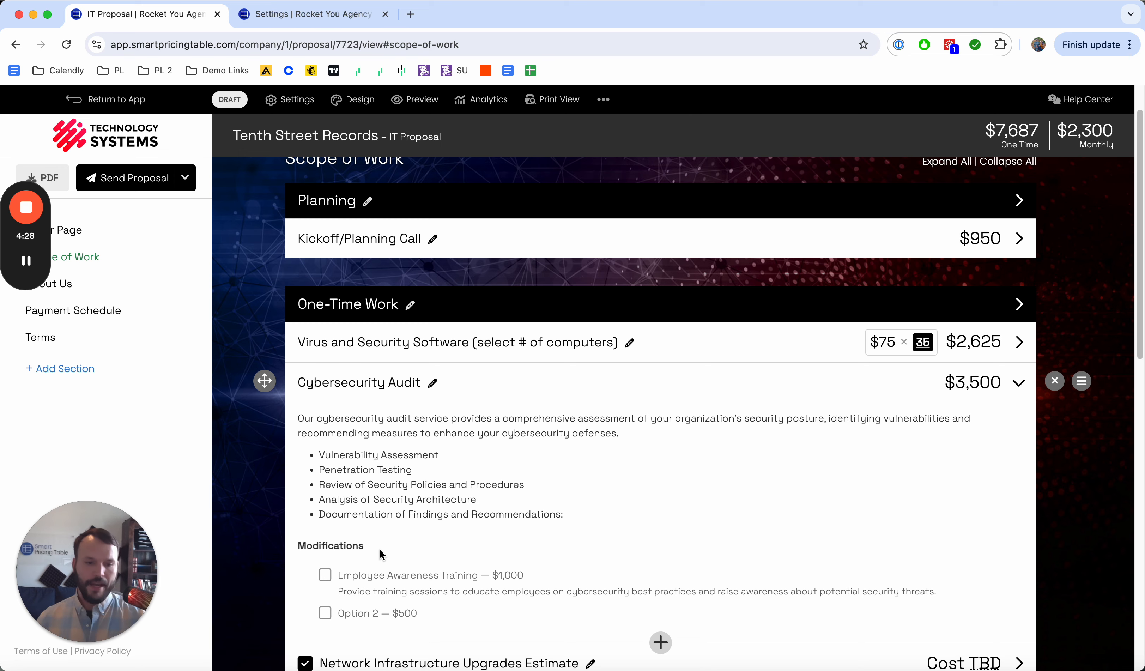
- Set the custom heading of the Cybersecurity Audit's modifications to "Options" and save the line item
scroll(383, 543, "down", 1)
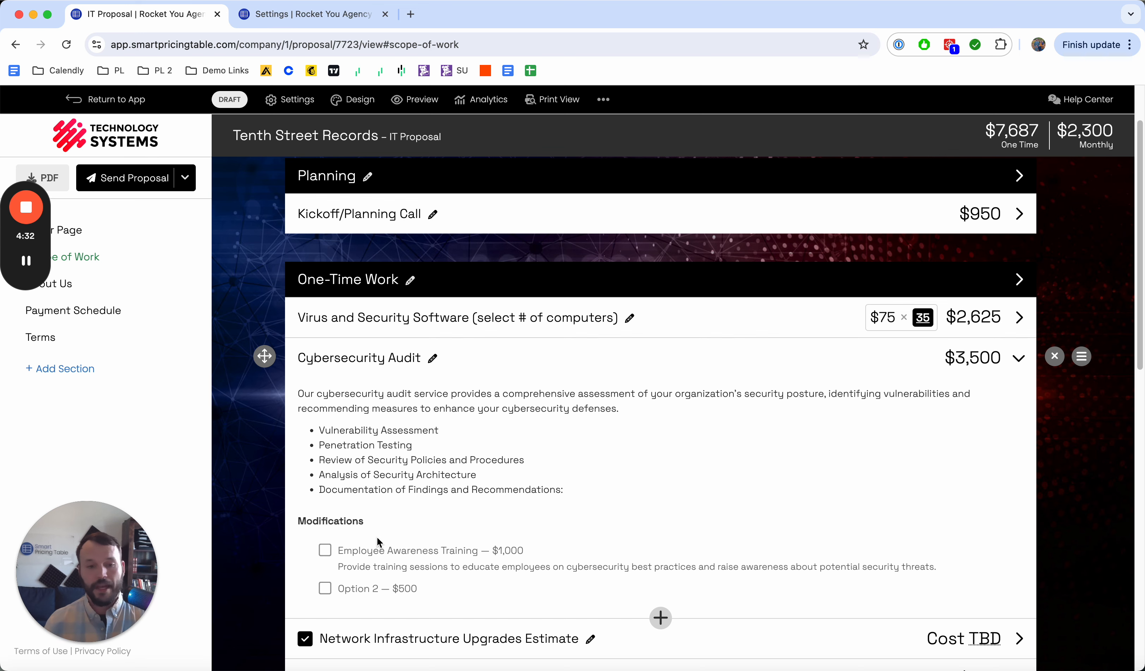
double_click(361, 517)
left_click(359, 521)
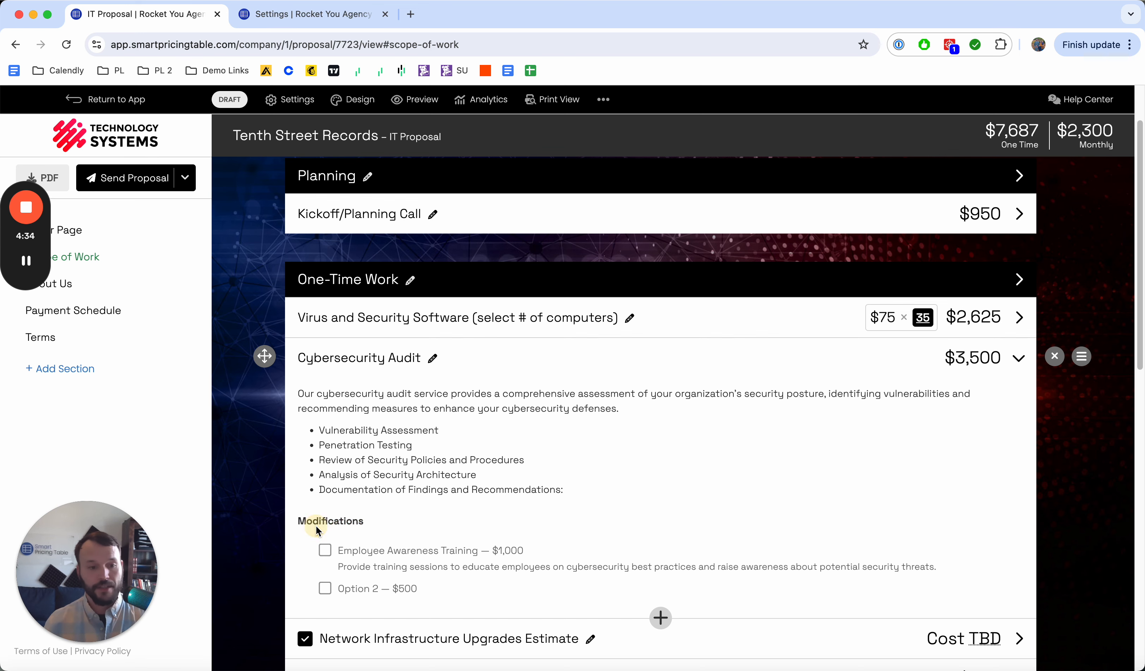
left_click(371, 367)
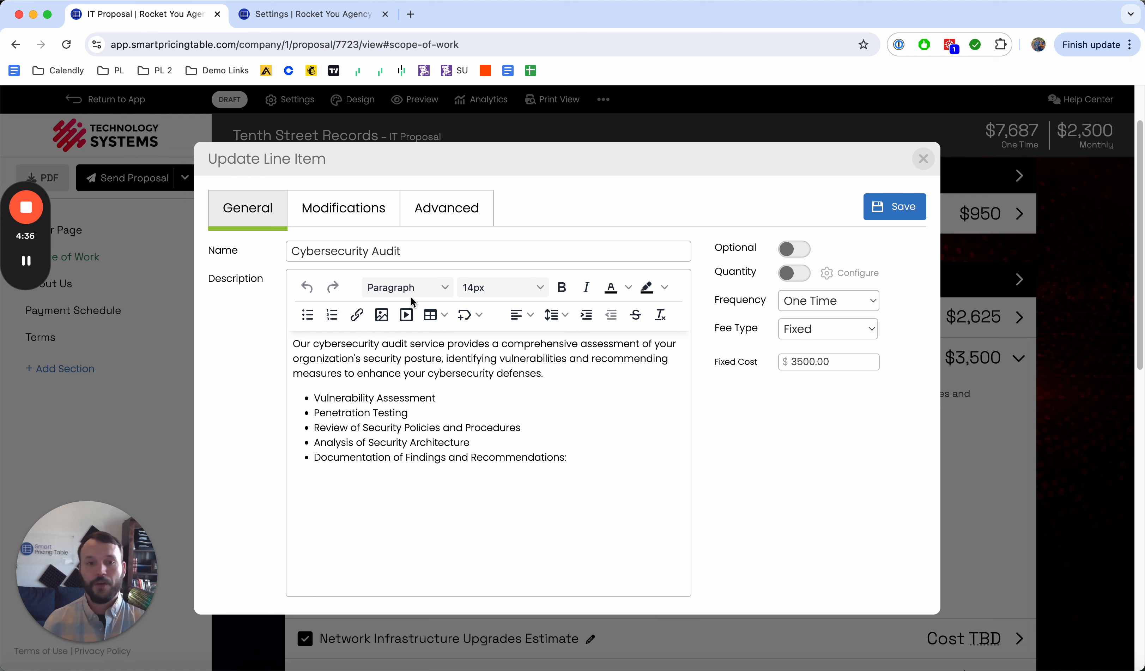
left_click(451, 209)
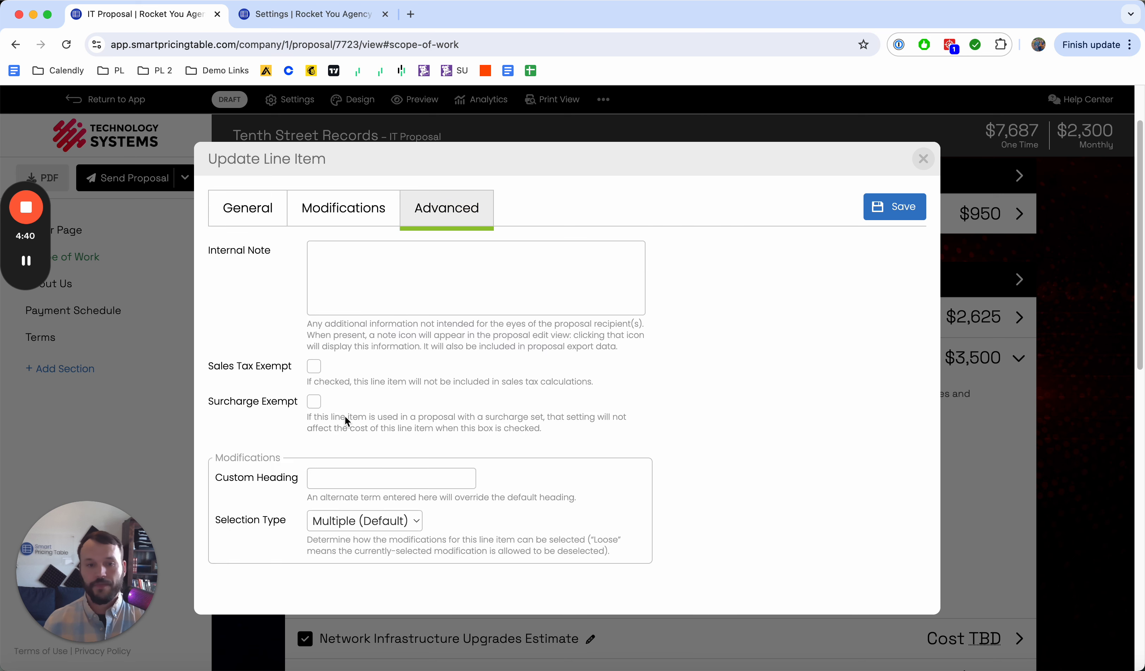
left_click(391, 479)
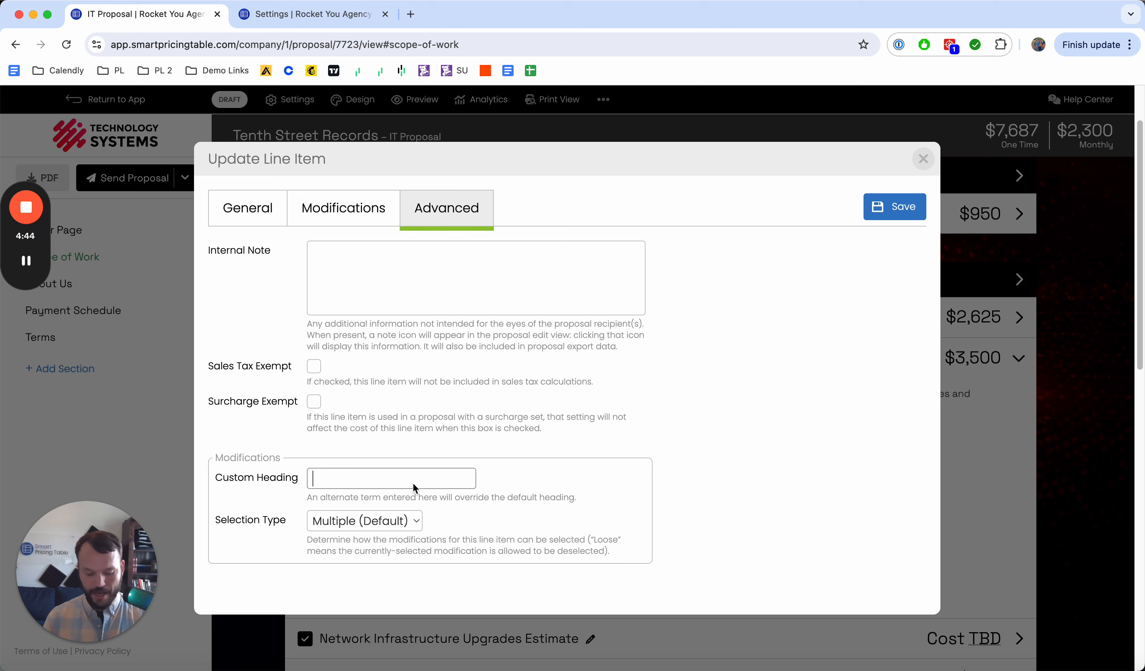
type("Options")
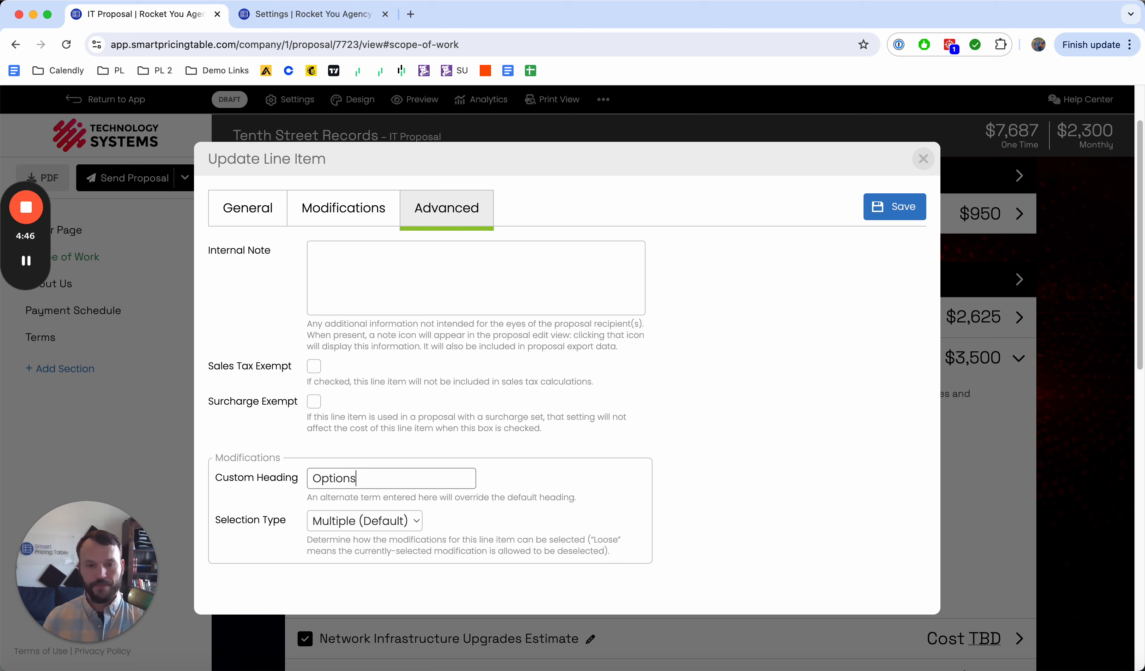
left_click(896, 206)
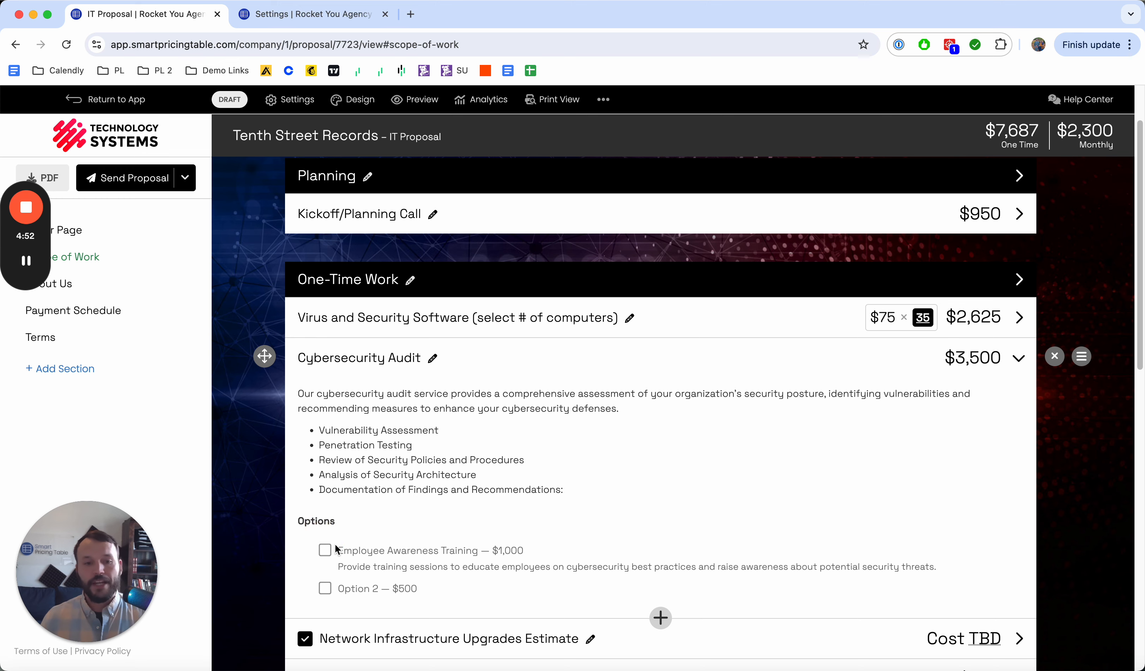
- Set the selection type for the Cybersecurity Audit's modifications to Single and save the line item
left_click(350, 381)
left_click(429, 216)
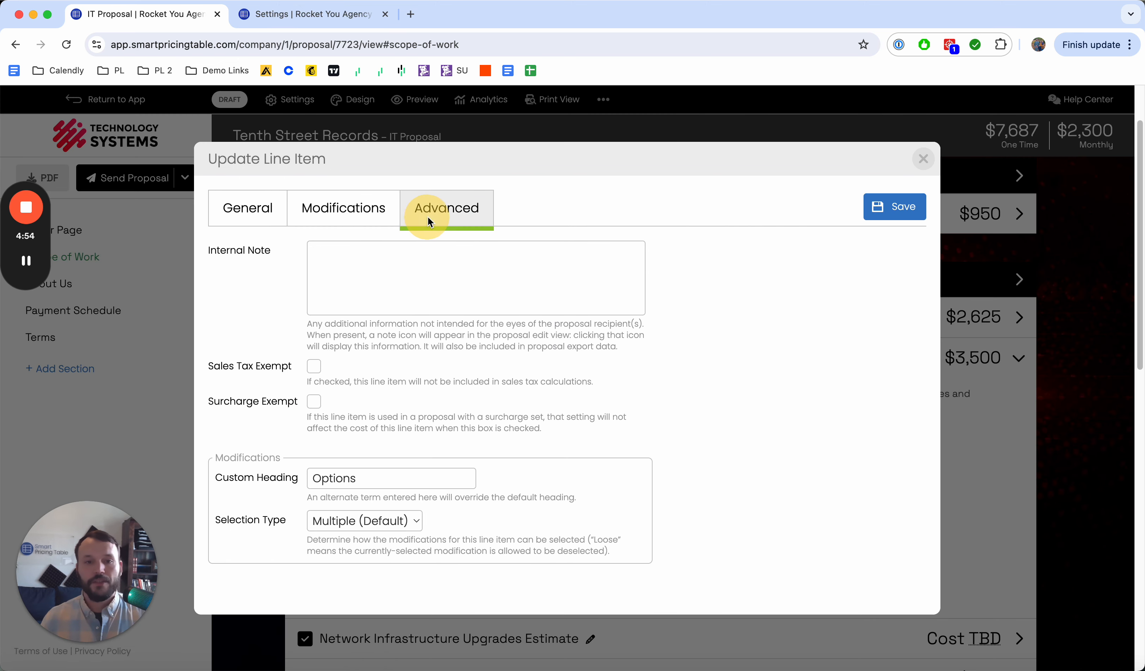
left_click(371, 520)
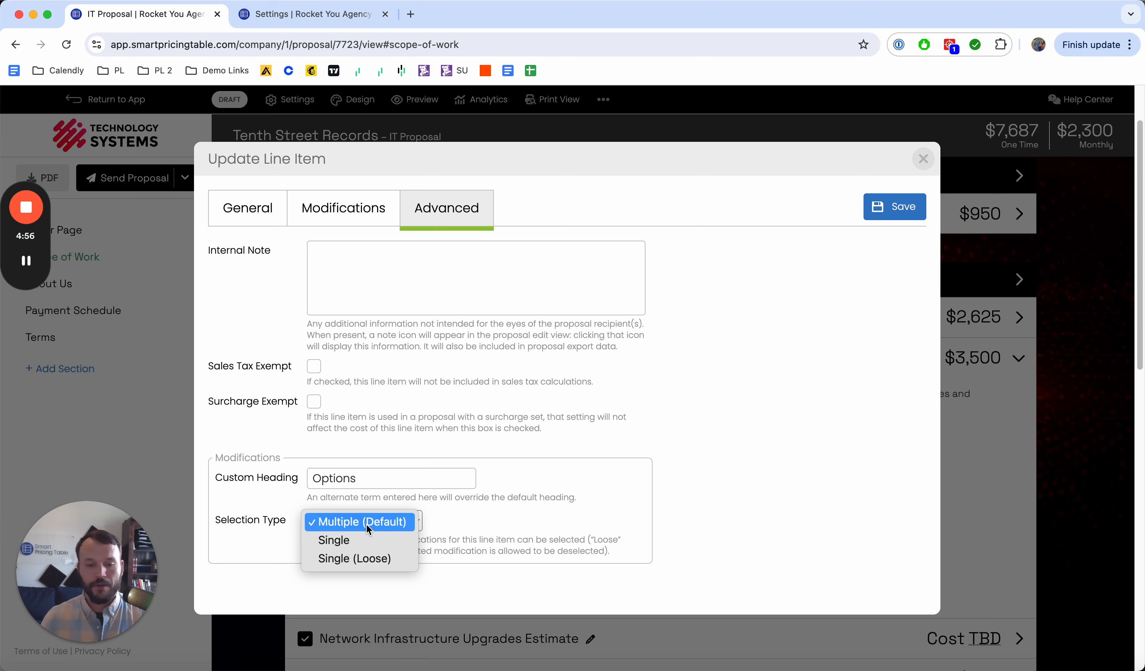
left_click(362, 541)
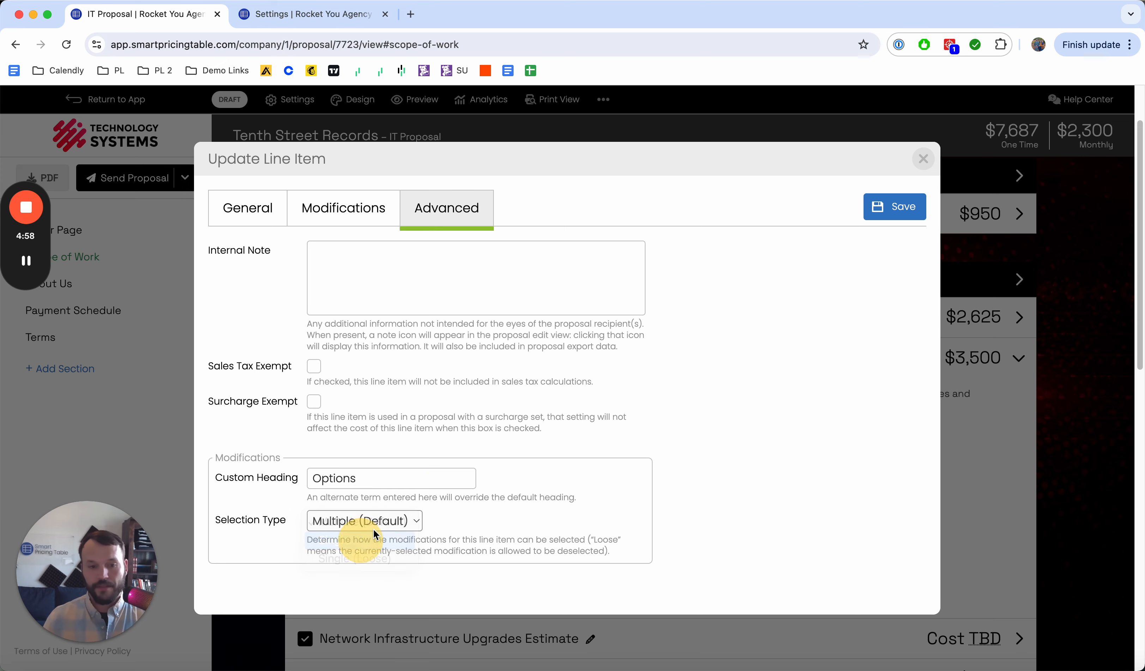
left_click(893, 206)
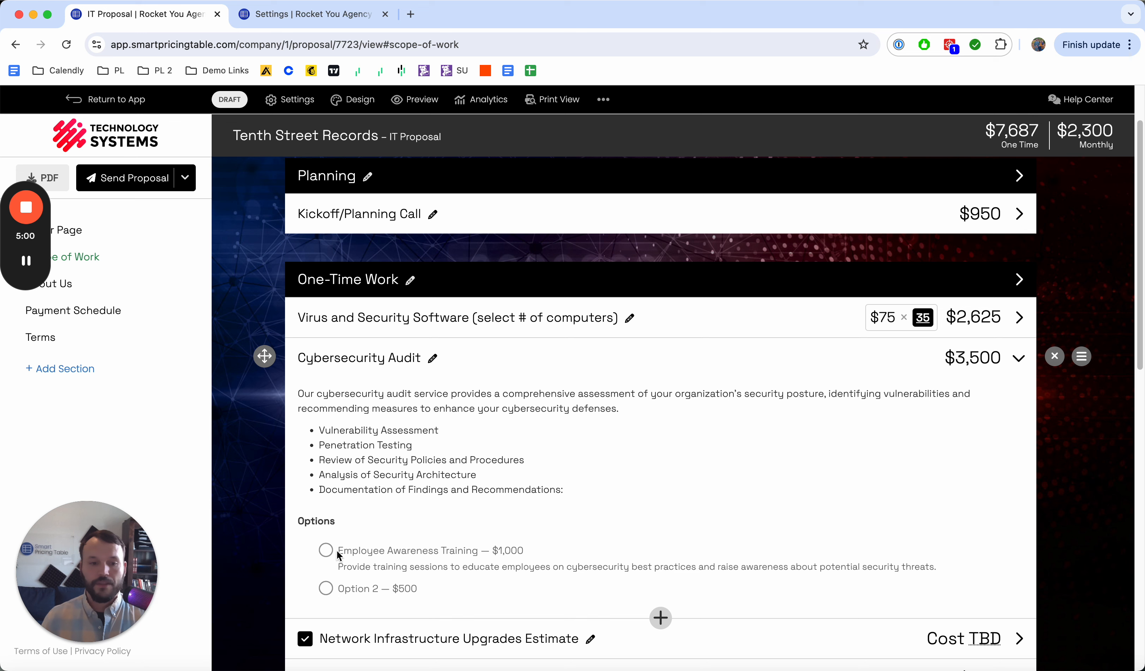
- Alternate the Cybersecurity Audit's selection between Employee Awareness Training and Option 2, ending with Employee Awareness Training selected
left_click(325, 550)
left_click(326, 588)
left_click(325, 549)
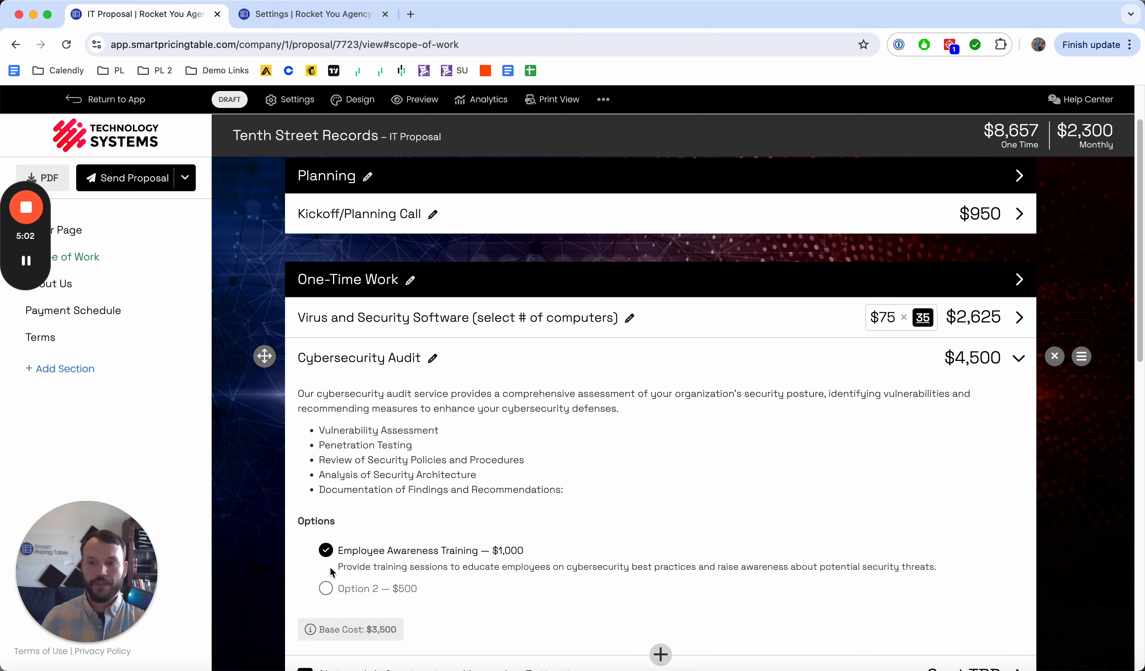
left_click(325, 589)
left_click(326, 550)
left_click(929, 425)
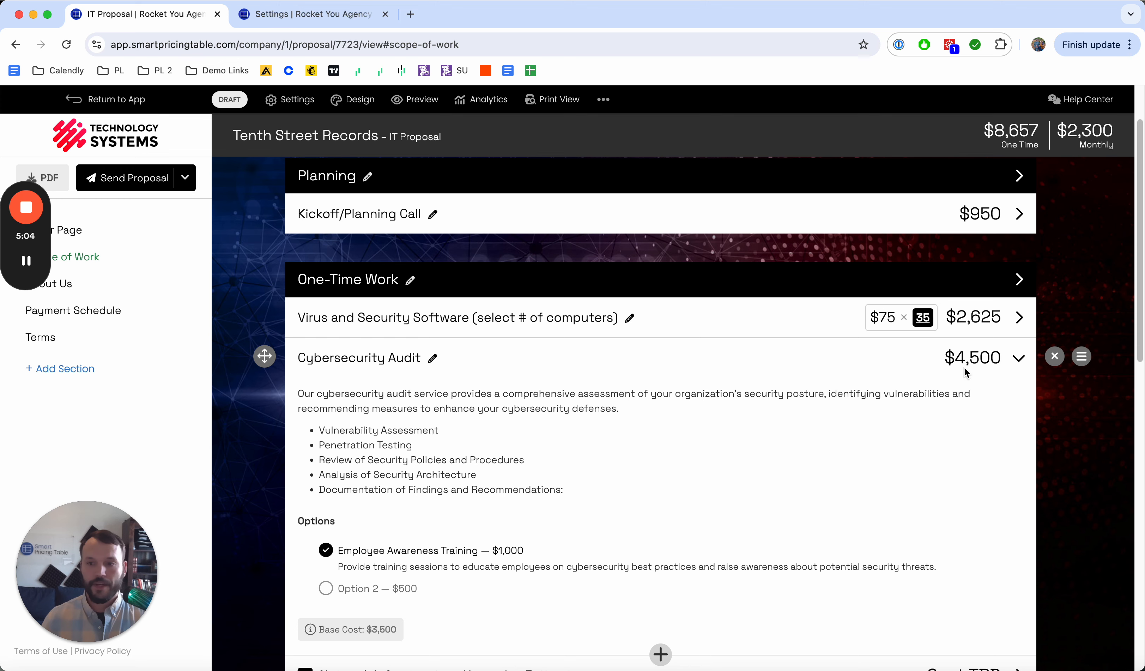
- Review the selection type choices for the Cybersecurity Audit's modifications, set the type back to Multiple (Default), and save
left_click(385, 362)
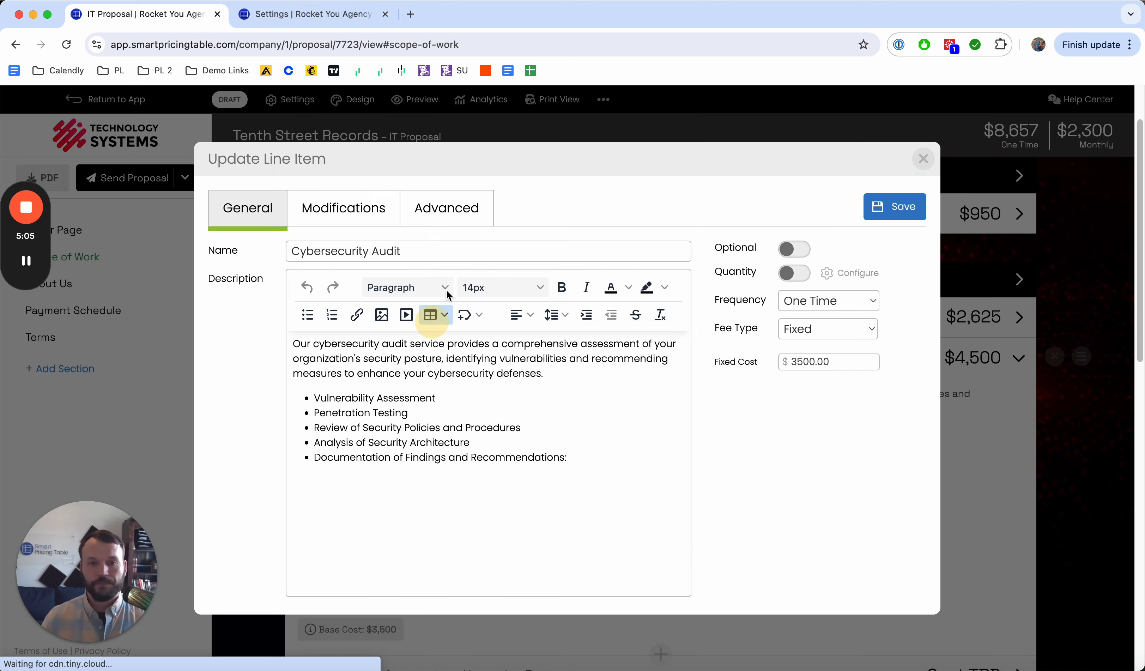
left_click(451, 210)
left_click(360, 522)
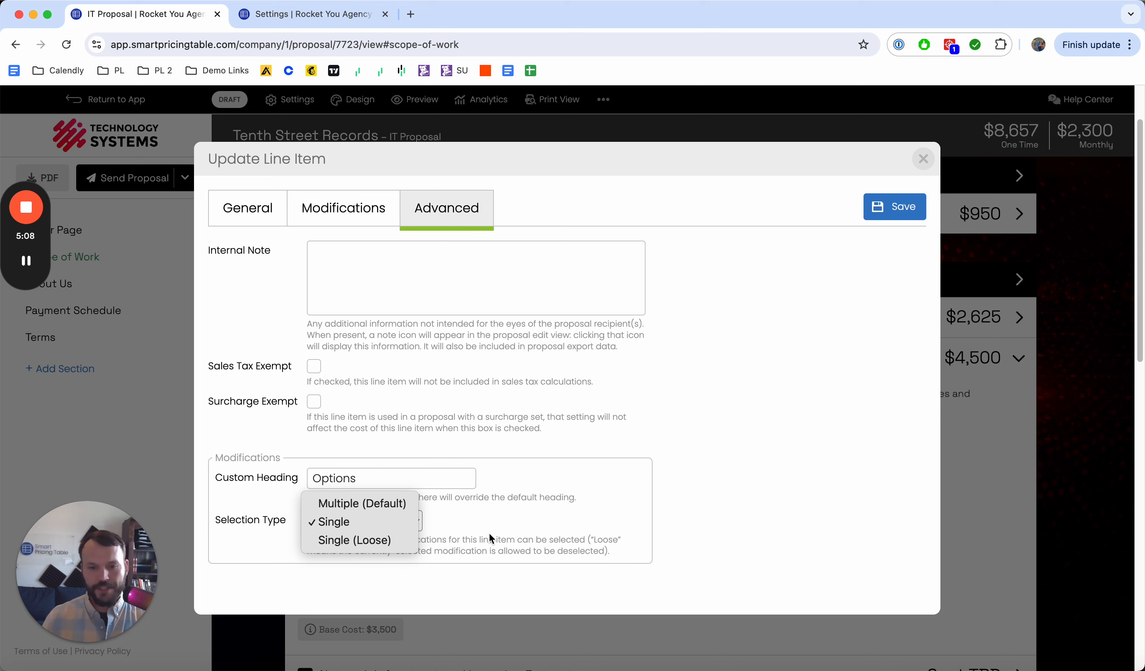
left_click(541, 549)
left_click_drag(541, 547, 405, 543)
left_click(518, 539)
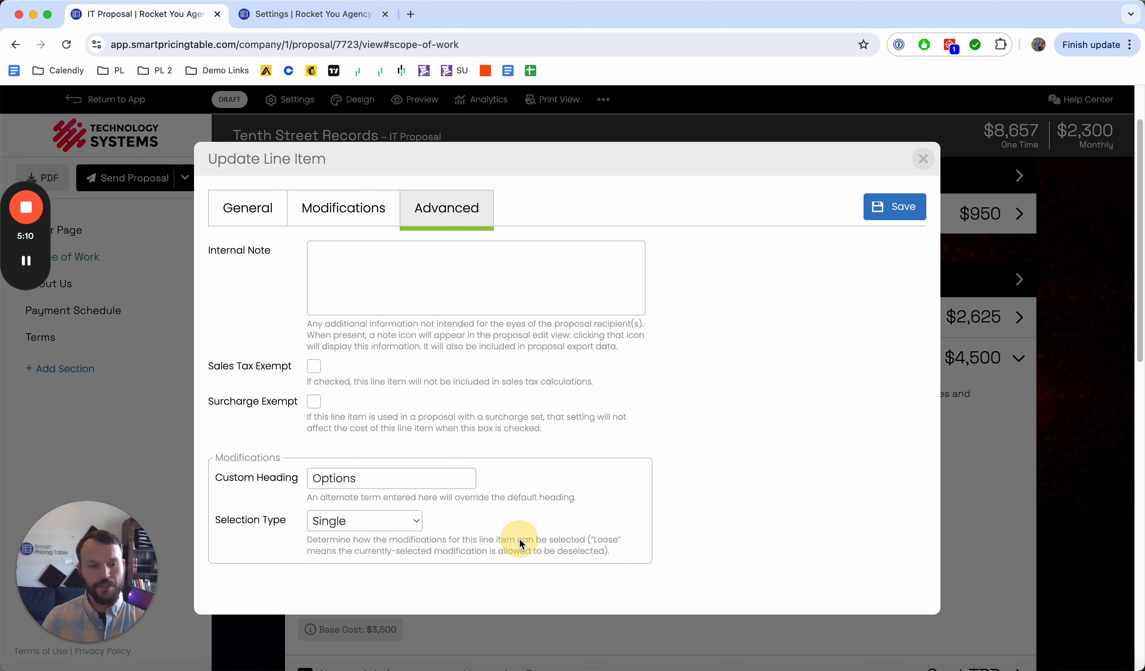
left_click(392, 525)
left_click(392, 511)
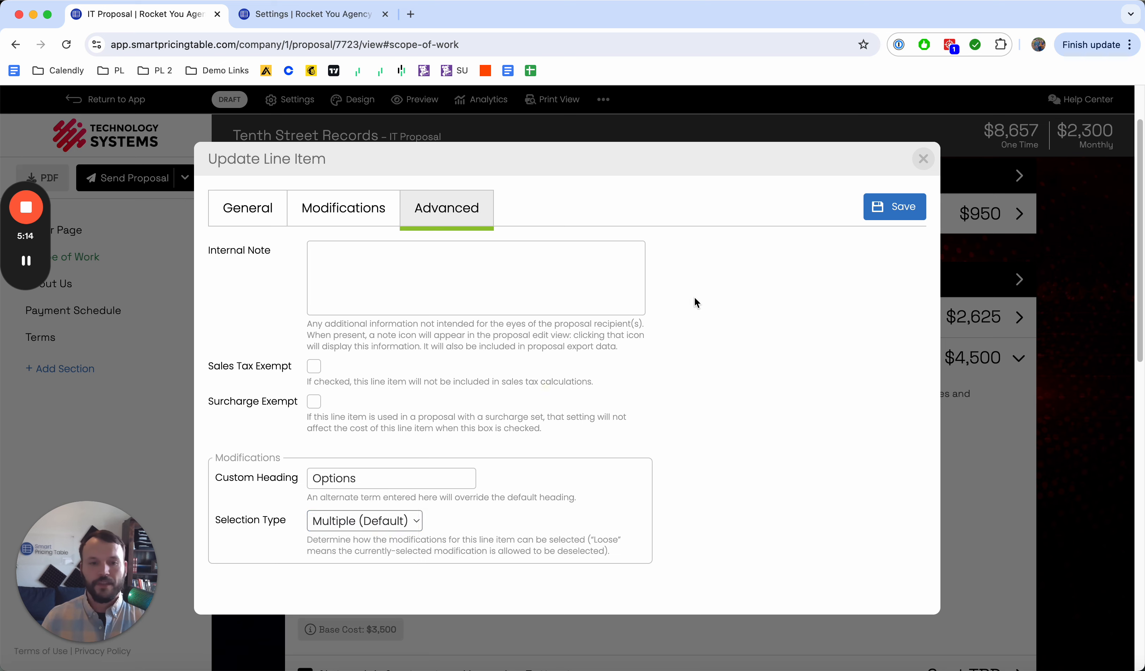
left_click(873, 213)
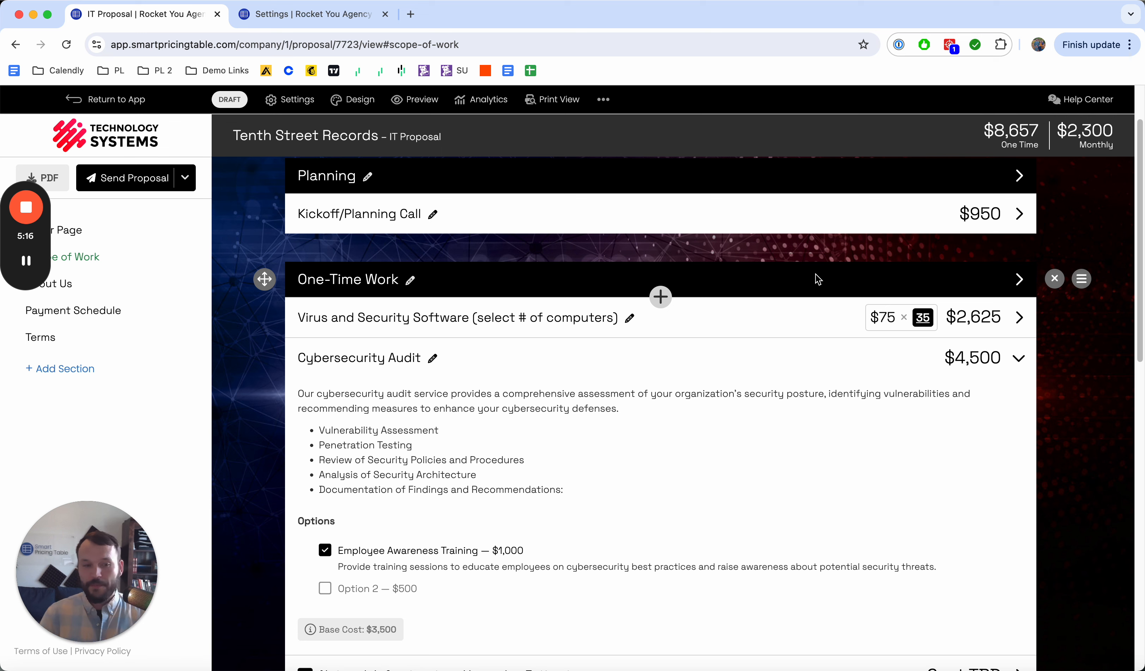